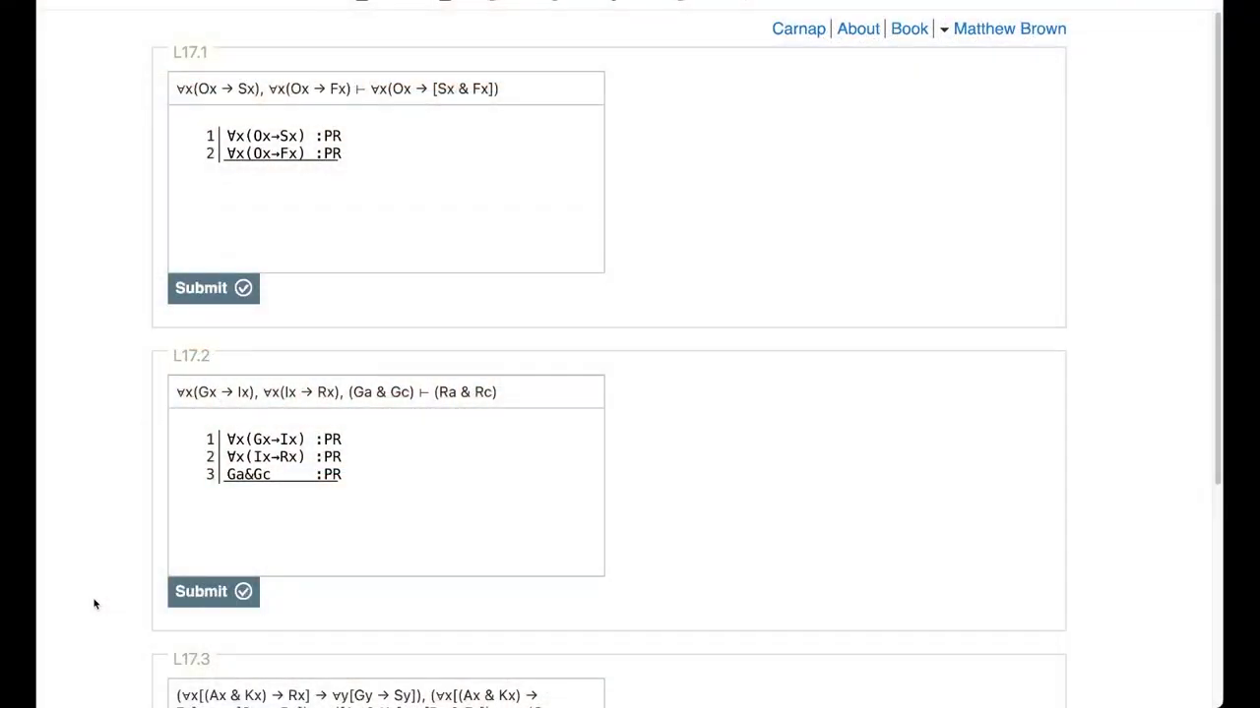
# Step: Begin unindented line 3 of L17.1 with Oo>So :AE 1, deriving Oo→So from premise 1
pyautogui.click(391, 167)
pyautogui.click(390, 166)
pyautogui.press('Return')
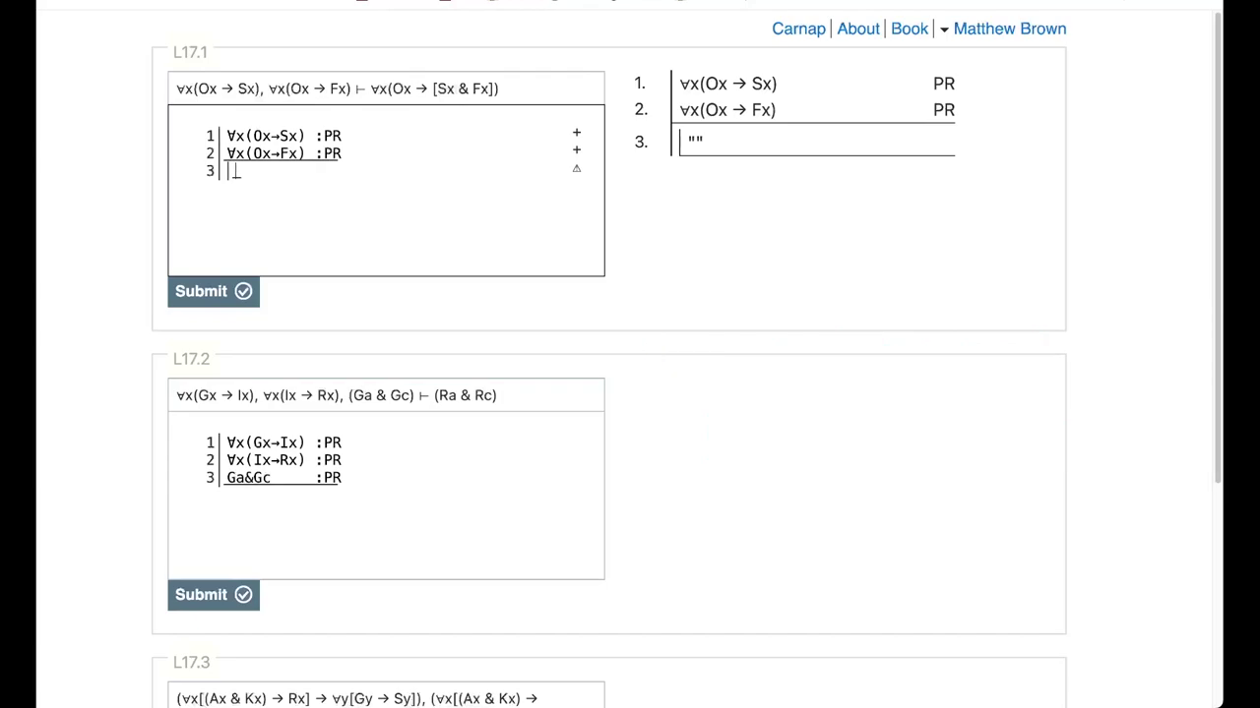
pyautogui.press('BackSpace')
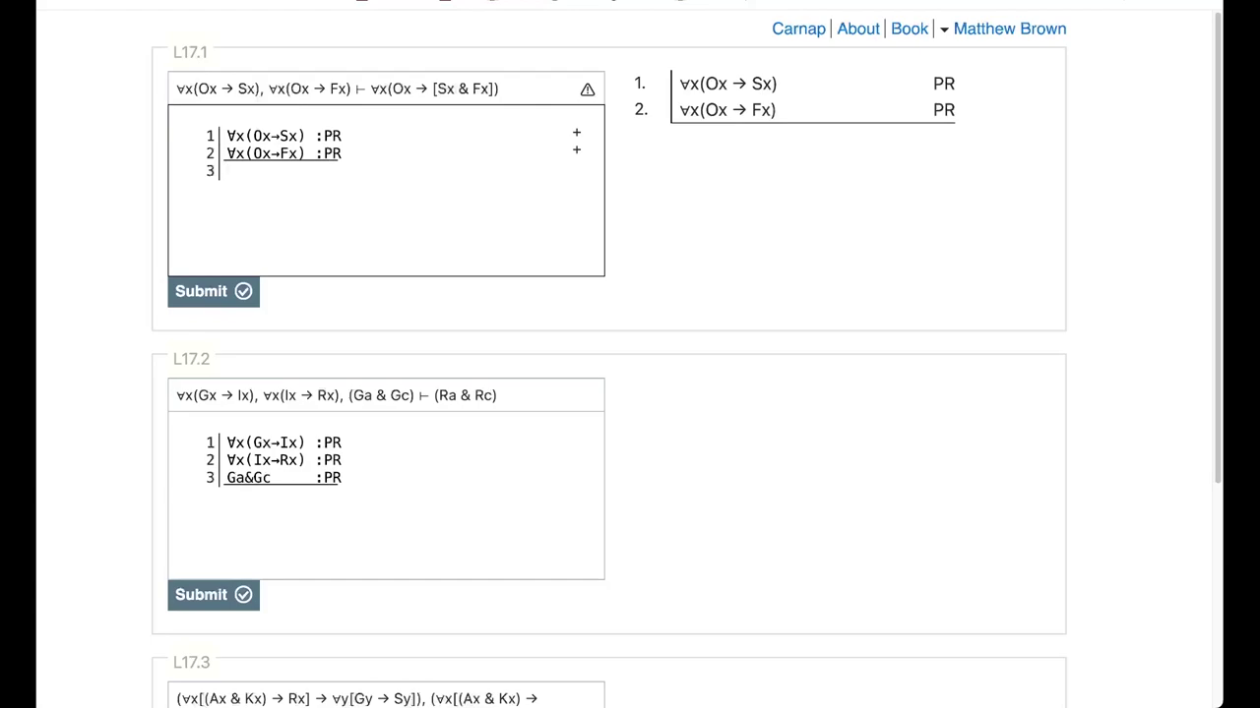
pyautogui.write('Oo')
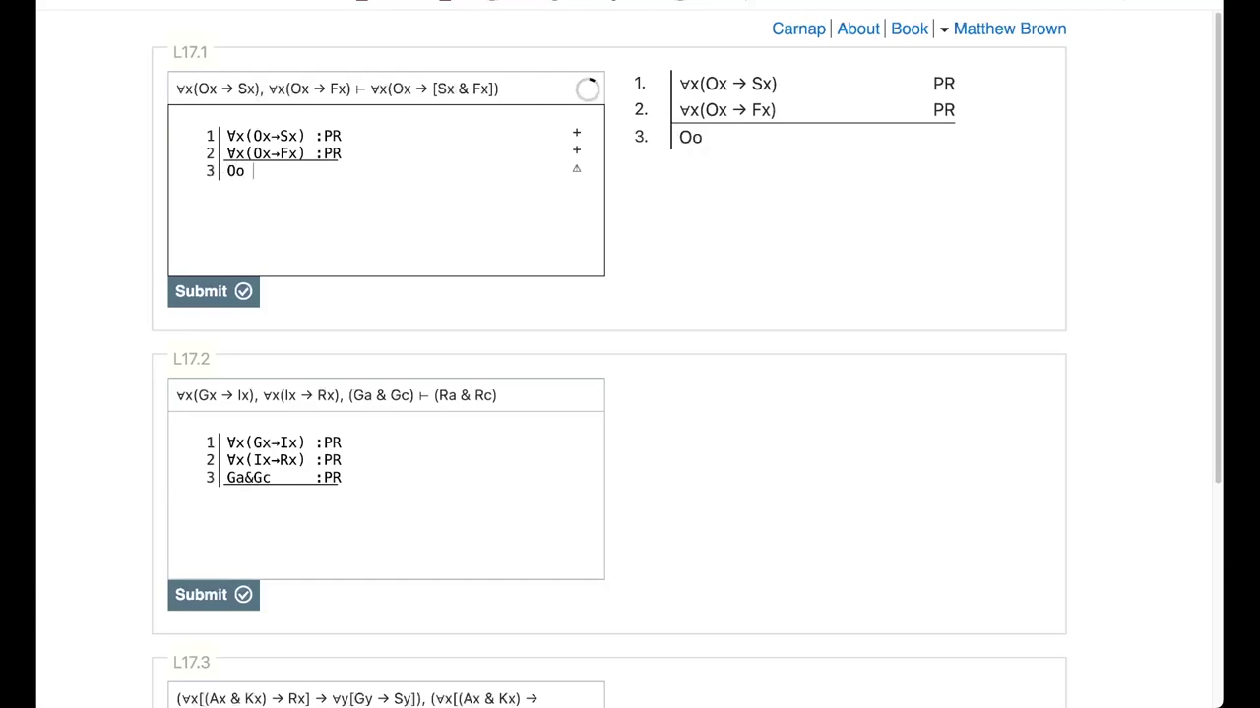
pyautogui.write('>So :AE 1')
# Step: Add line 4 of L17.1: Oo→Fo by ∀E 2
pyautogui.press('Return')
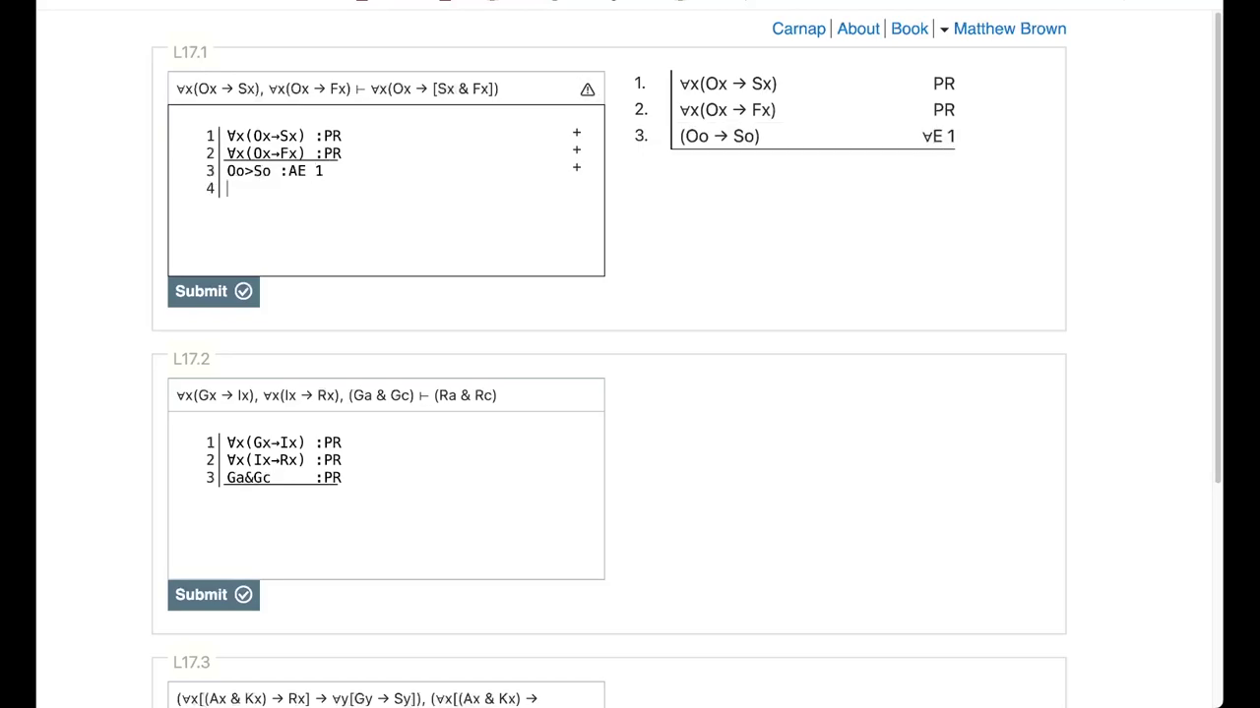
pyautogui.write('Oo>F')
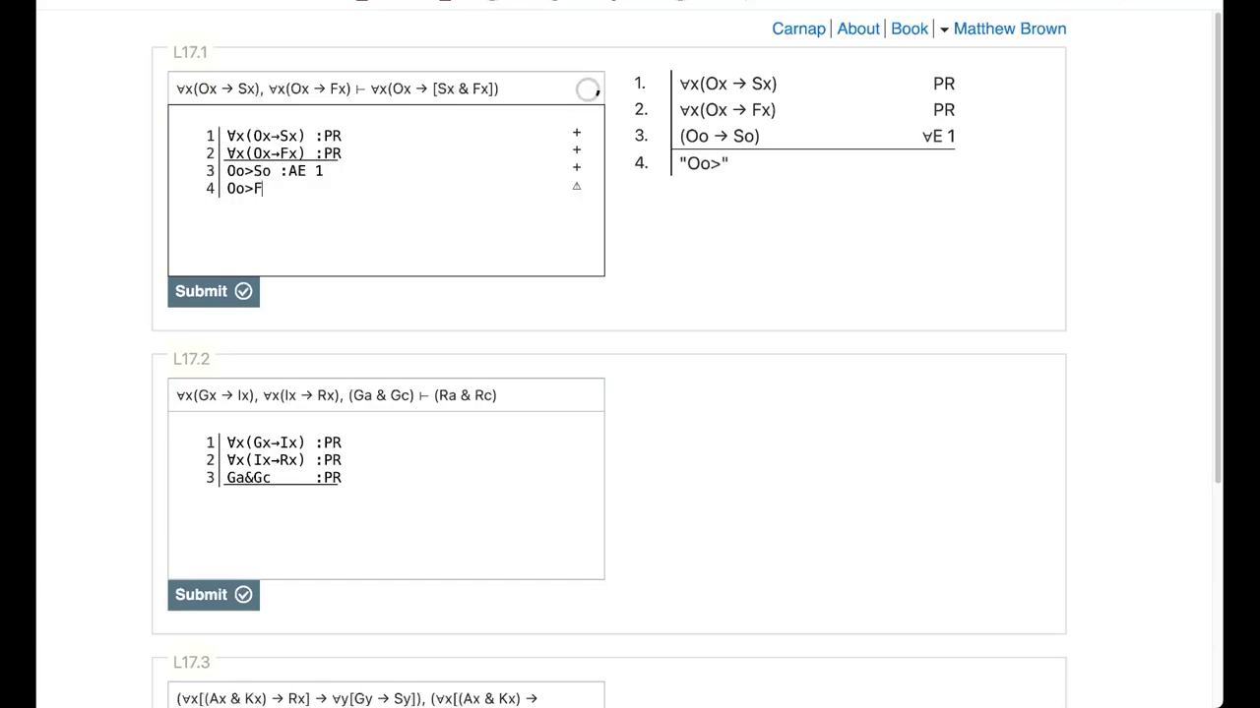
pyautogui.write('o :AE 2')
pyautogui.press('Return')
# Step: Open a subproof assuming Oo, wanting (So&Fo), and derive So by →E 3,5
pyautogui.write('Oo')
pyautogui.press('BackSpace')
pyautogui.press('BackSpace')
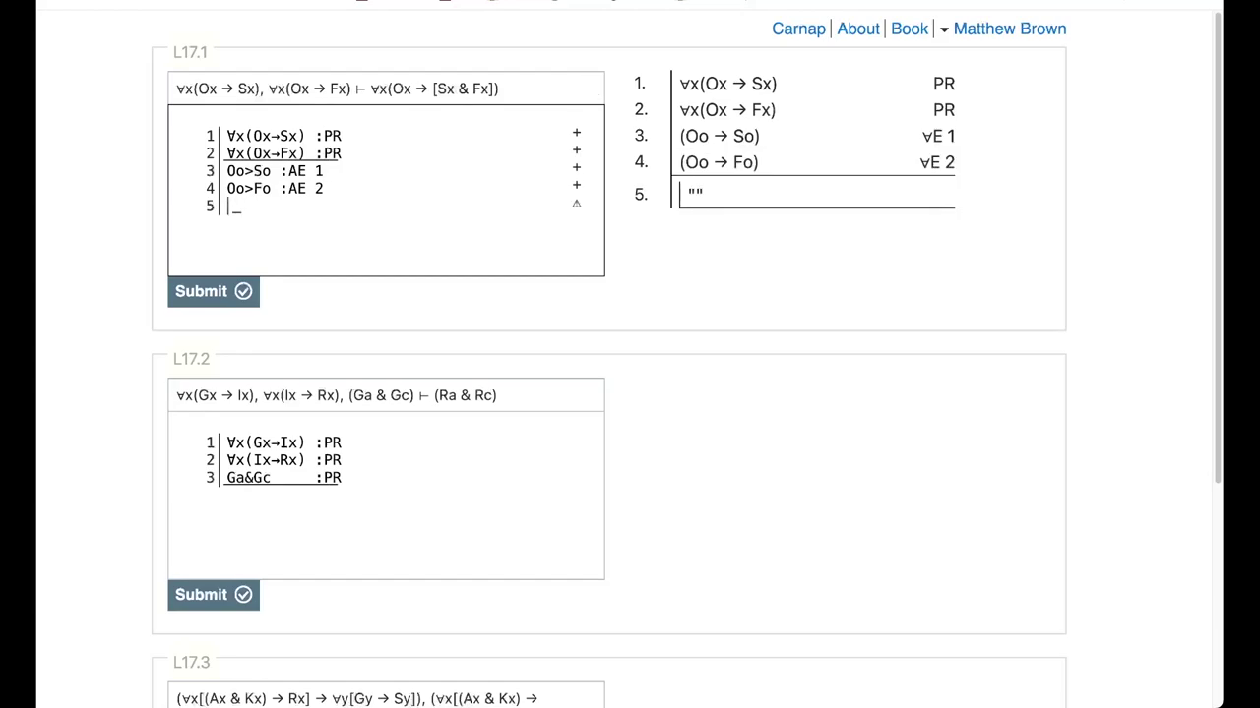
pyautogui.write('Oo ')
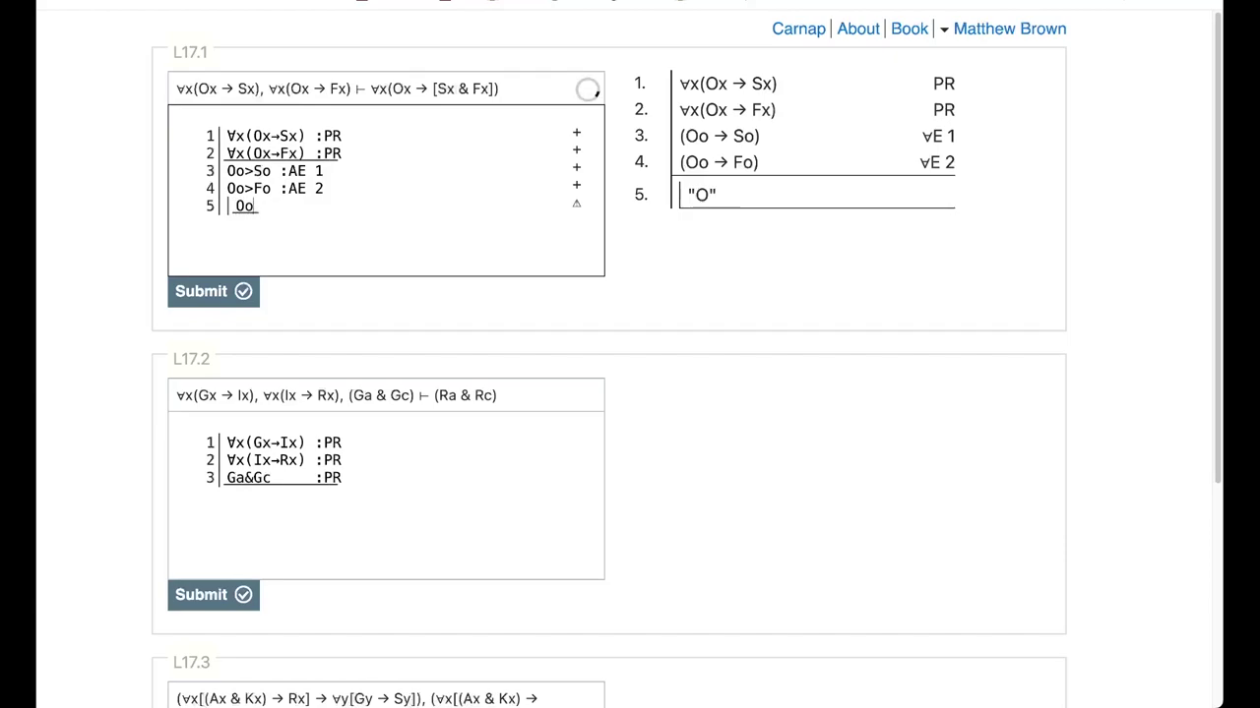
pyautogui.write(':A')
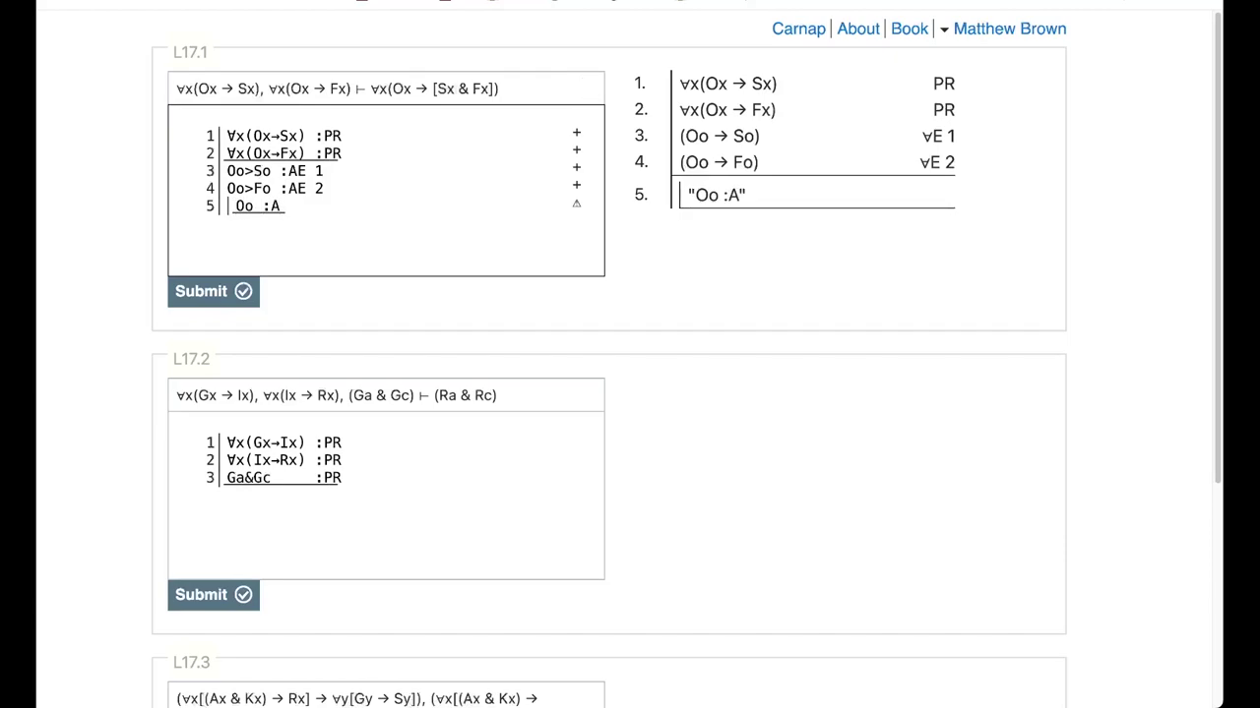
pyautogui.write('/want (So&Fo)')
pyautogui.press('Return')
pyautogui.write('So :CE 3,5')
# Step: Inside the subproof, derive Fo by →E 4,5 and (So&Fo) by &I 6,7
pyautogui.press('Return')
pyautogui.write('Fo :CE ')
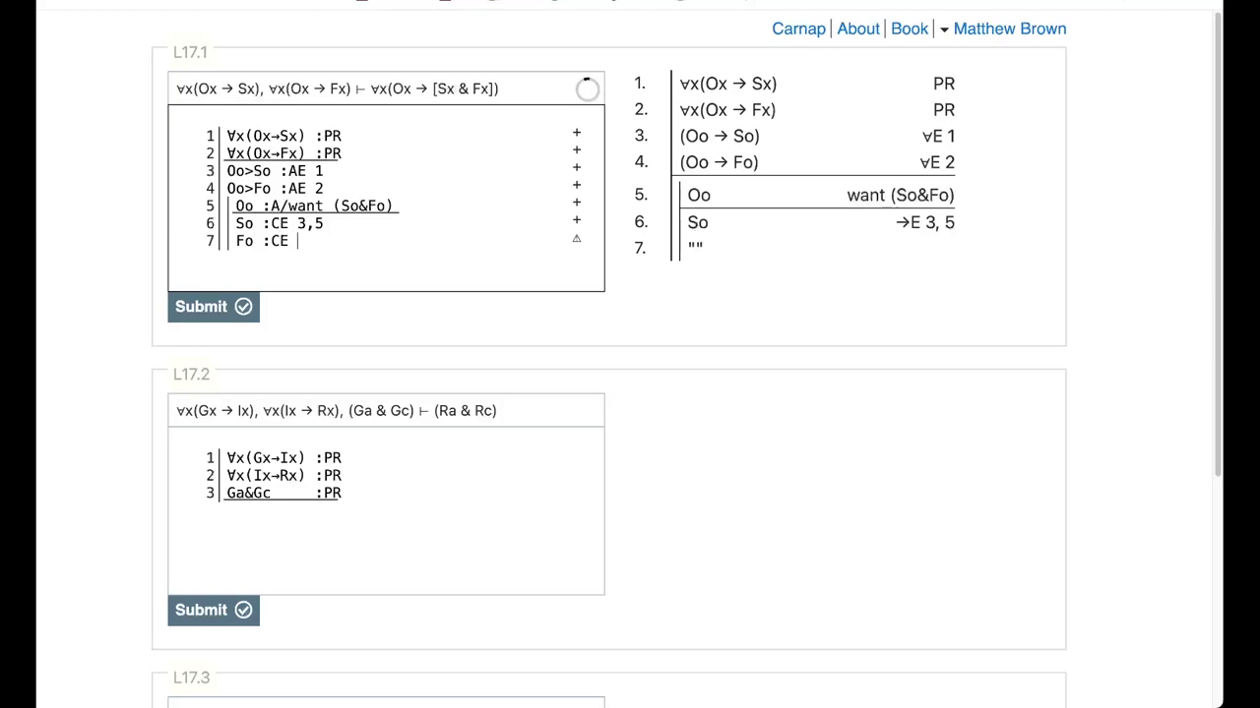
pyautogui.write('4,5')
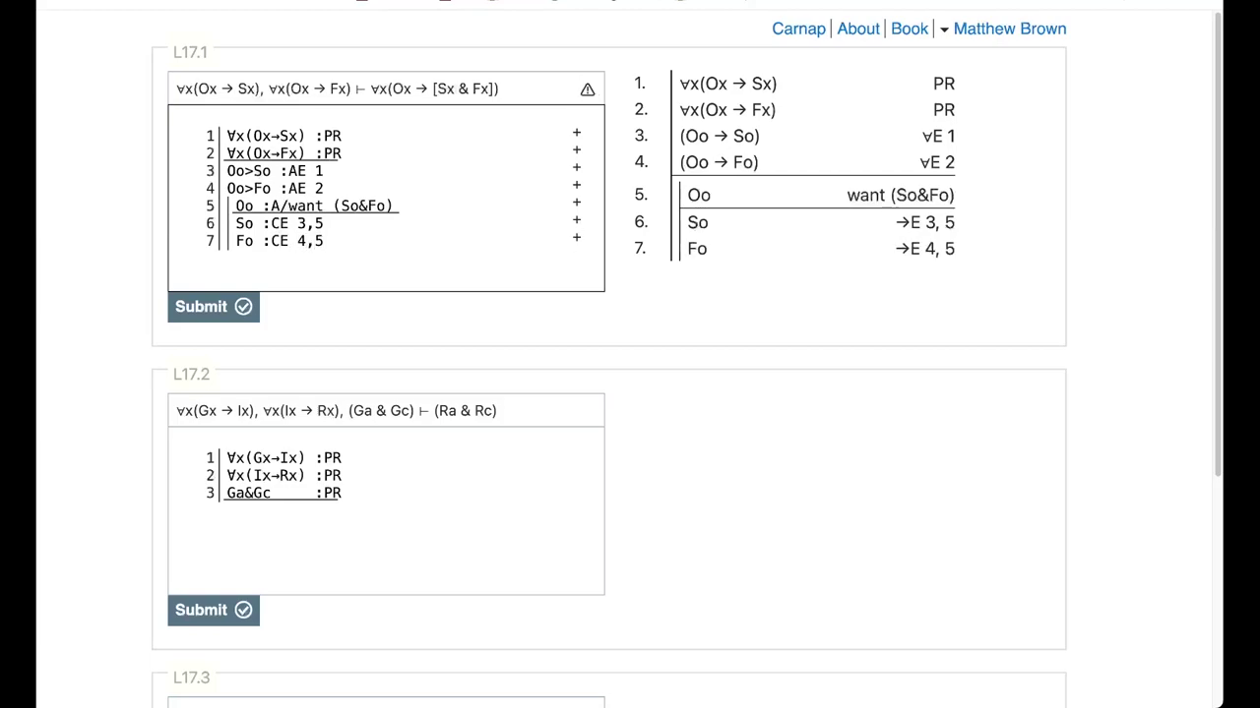
pyautogui.press('Return')
pyautogui.write('(So')
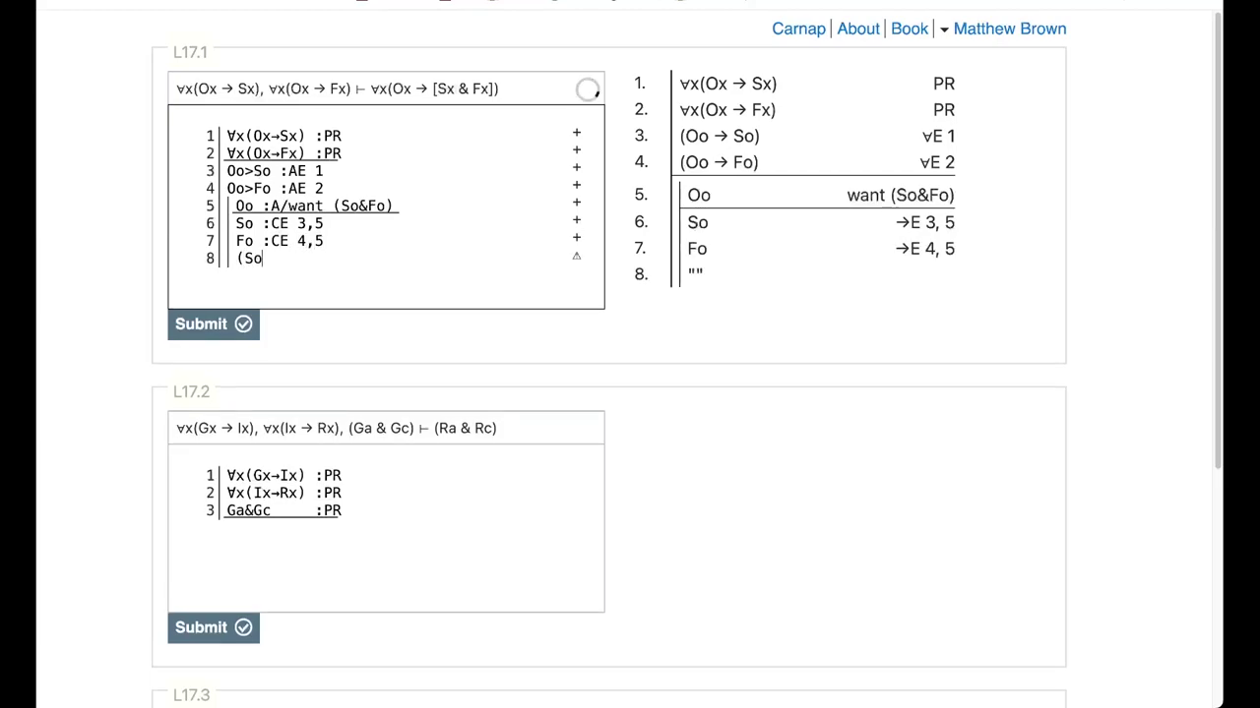
pyautogui.write('&Fo) :&I 6,7')
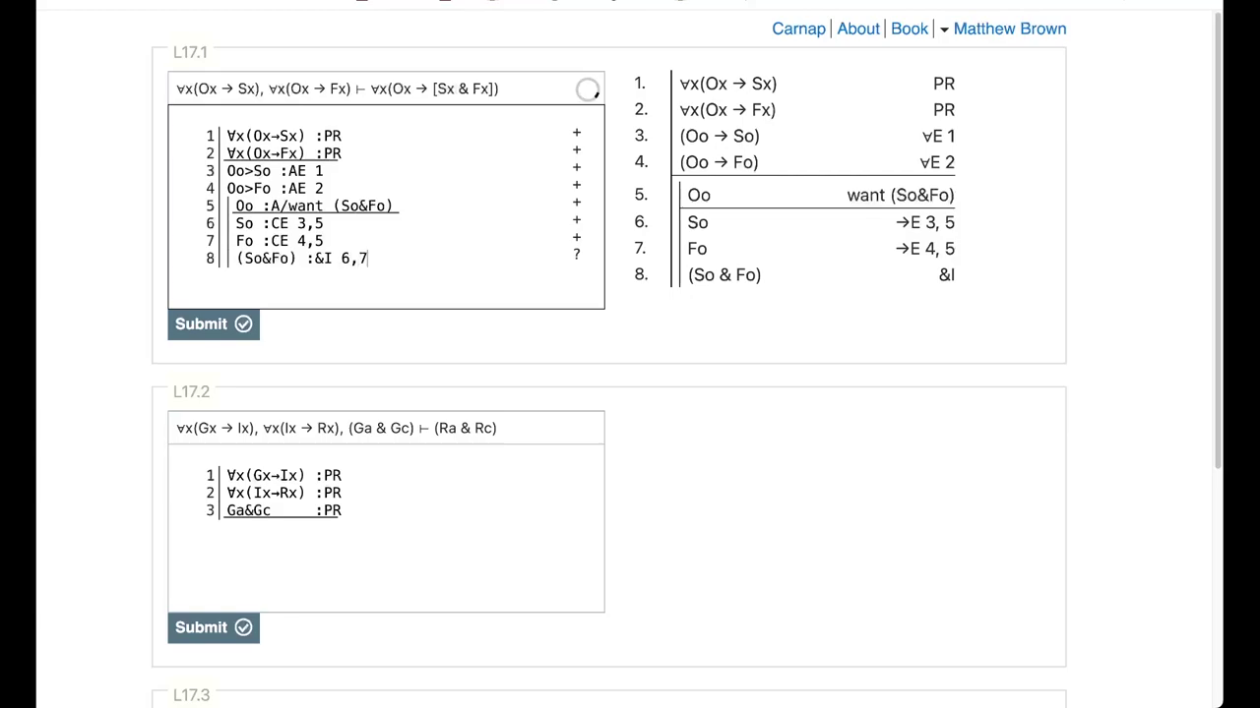
# Step: Discharge the subproof on line 9 with Oo→(So&Fo) by →I 5-8
pyautogui.press('Return')
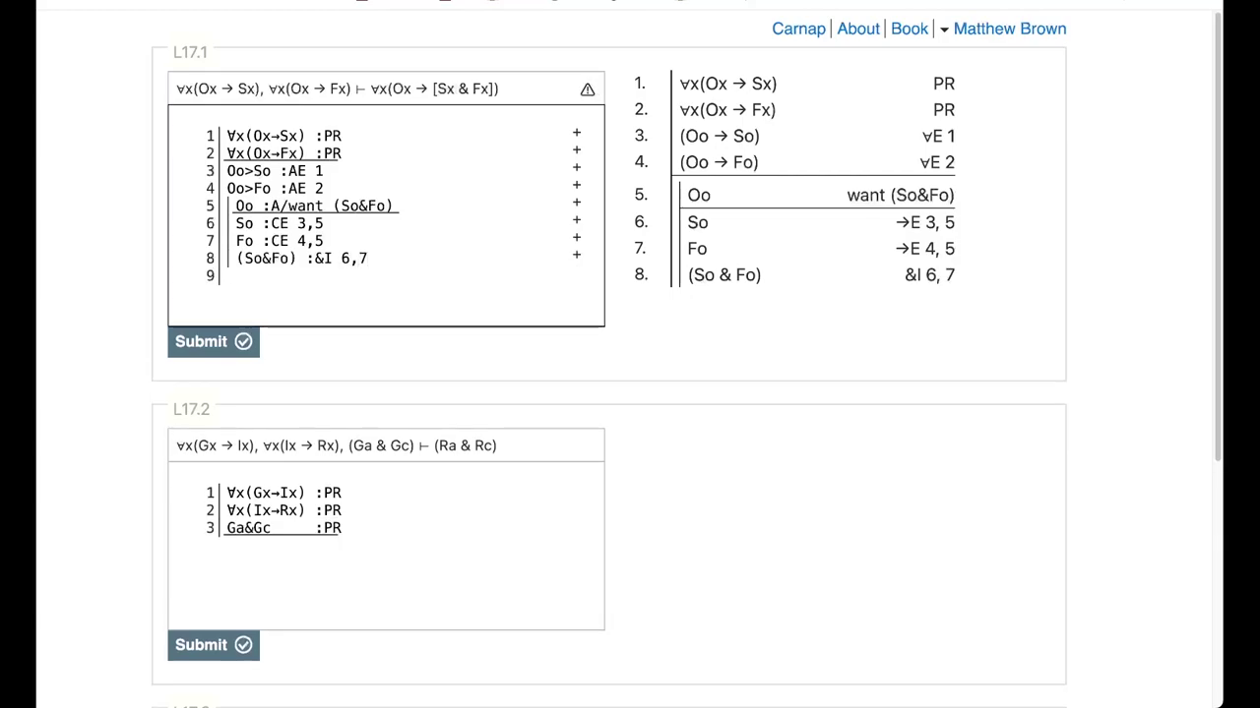
pyautogui.write('Oo')
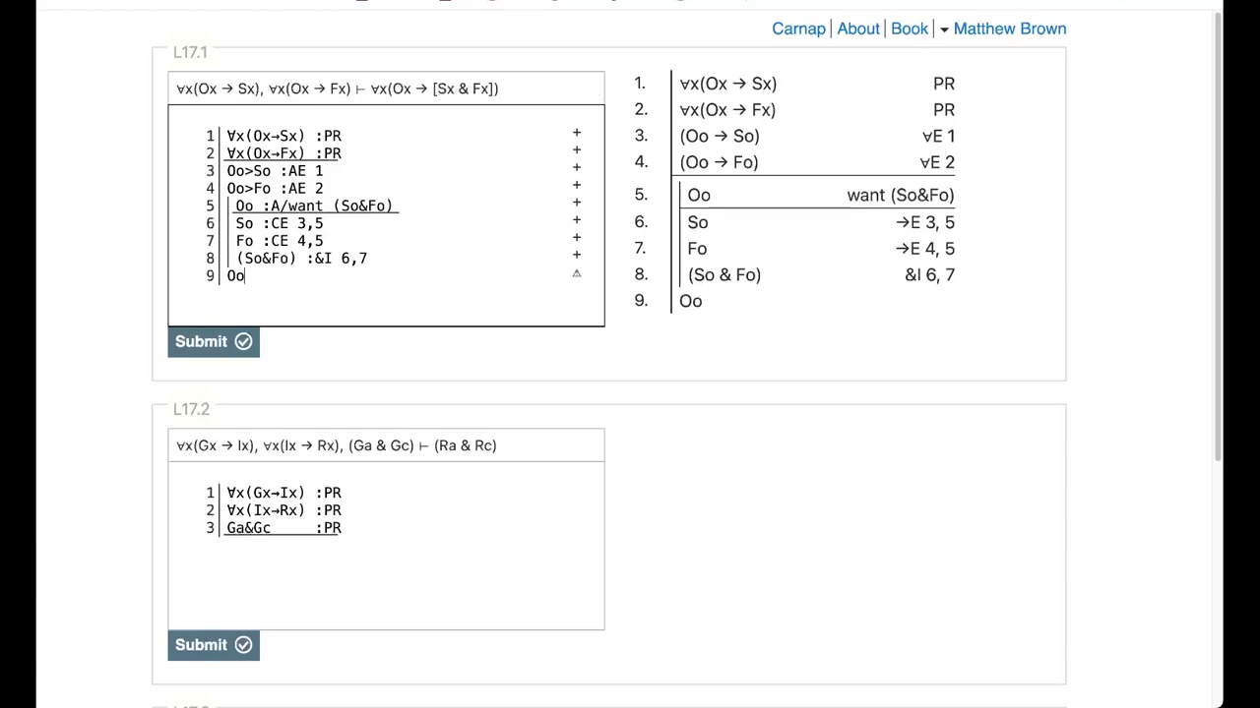
pyautogui.write('>')
pyautogui.write('(So&F')
pyautogui.write('o) :')
pyautogui.write('CE')
pyautogui.press('BackSpace')
pyautogui.write('I 5-8')
# Step: Add line 10 of L17.1: Ax(Ox>[Sx&Fx]) justified by :AI 9
pyautogui.press('Return')
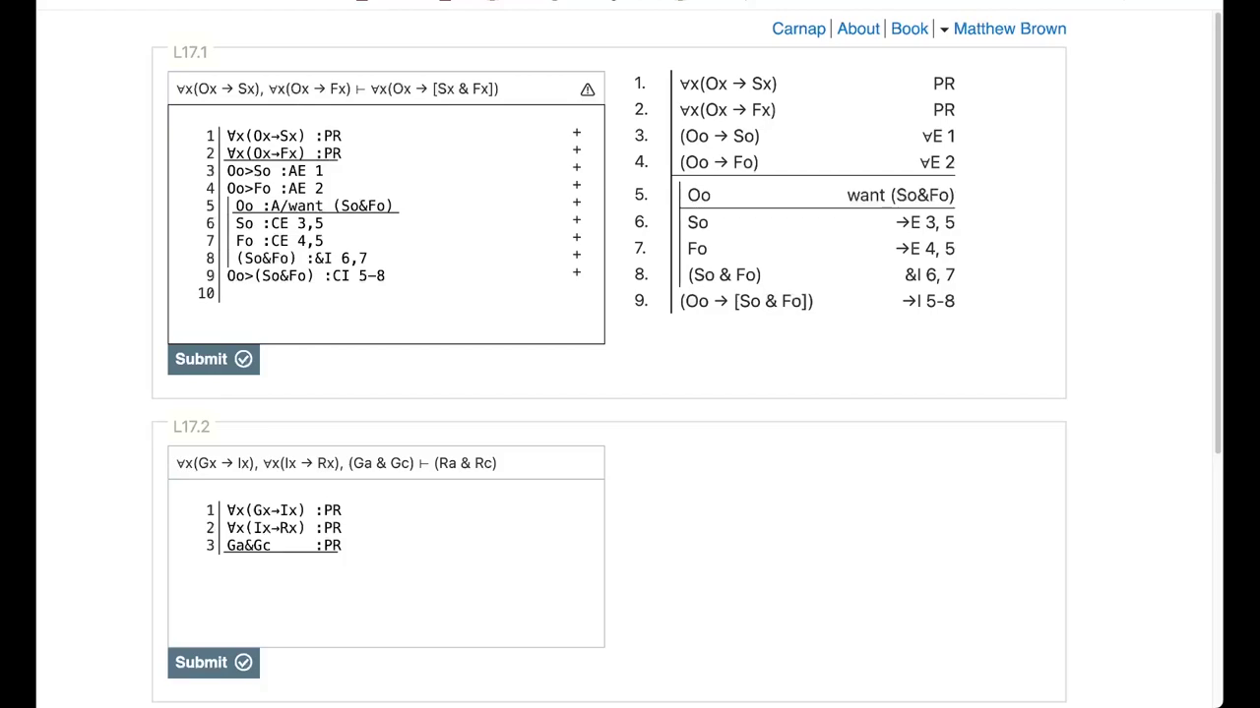
pyautogui.write('Ax(')
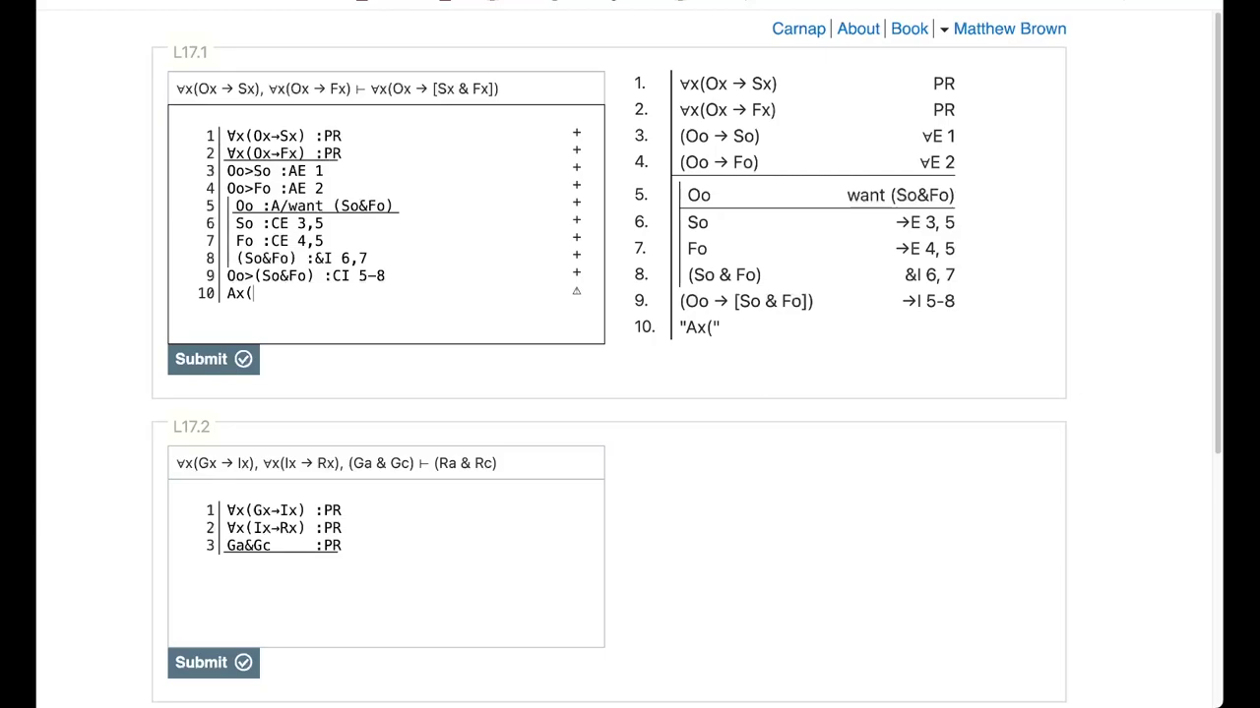
pyautogui.write('Ox>[Sx&Fx]')
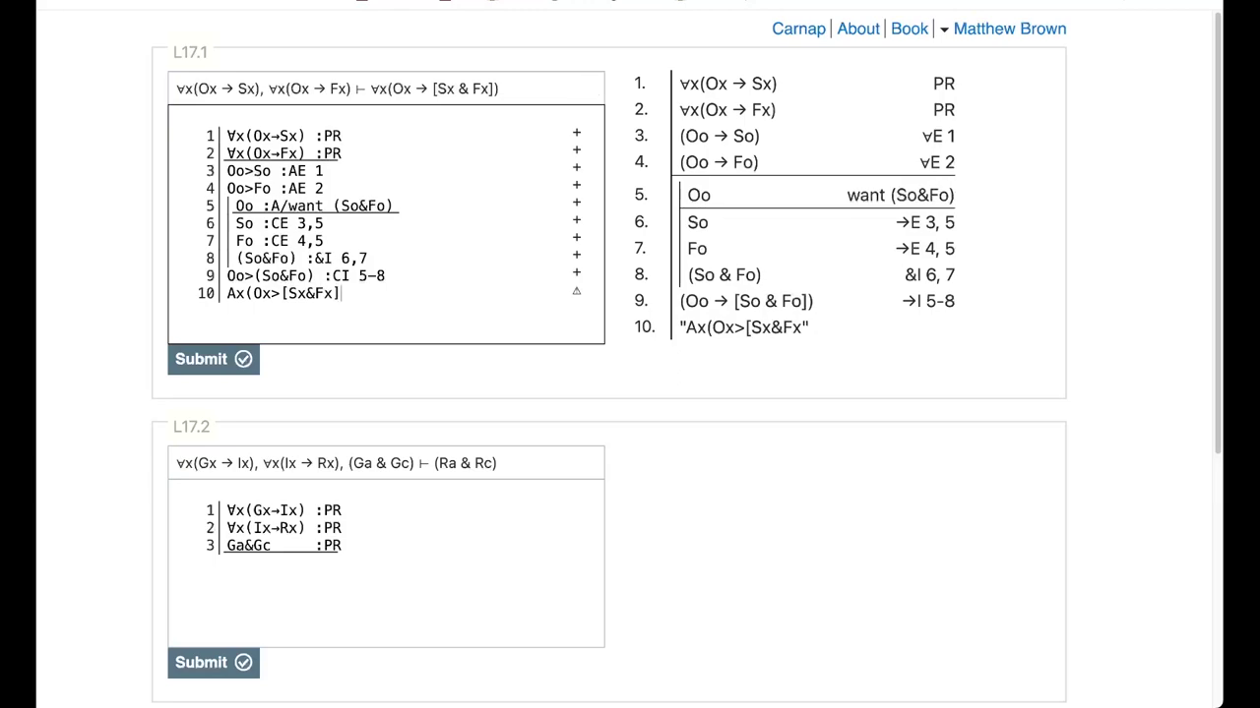
pyautogui.write(') :AI 9')
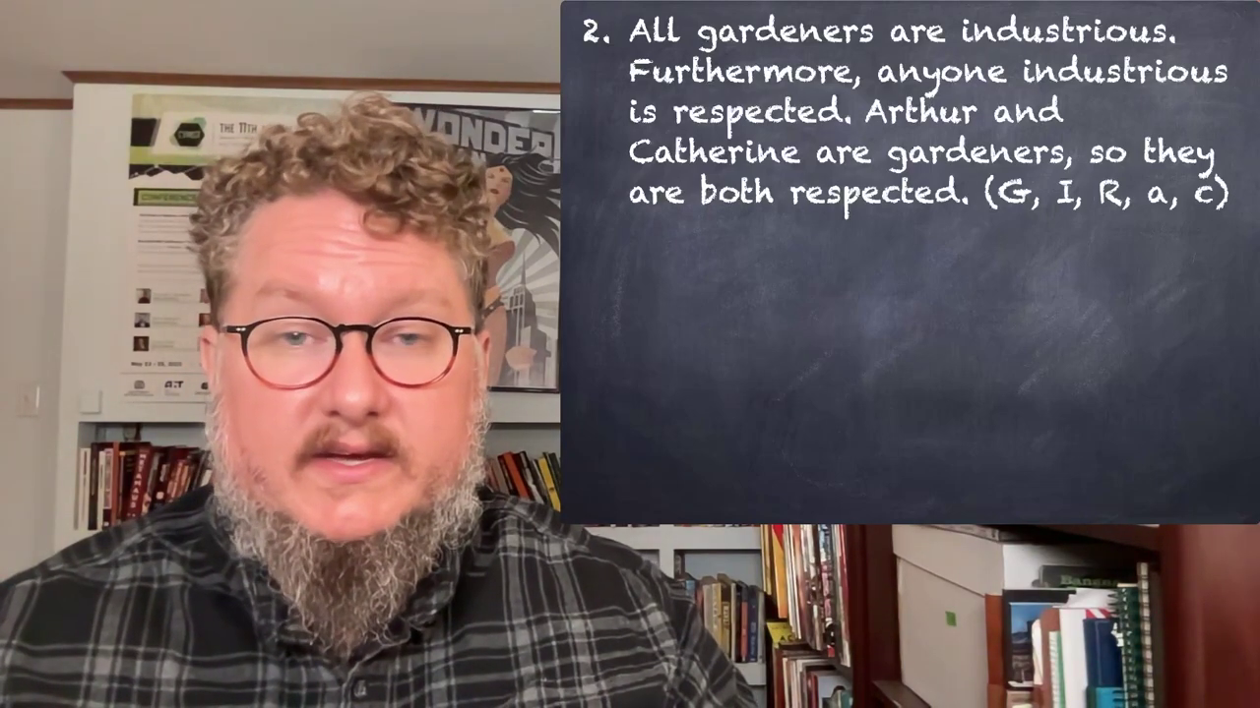
# Step: Reveal exercise 2 on the slide: ∀x(Gx→Ix), ∀x(Ix→Rx), Ga&Gc, therefore Ra&Rc
pyautogui.press('Right')
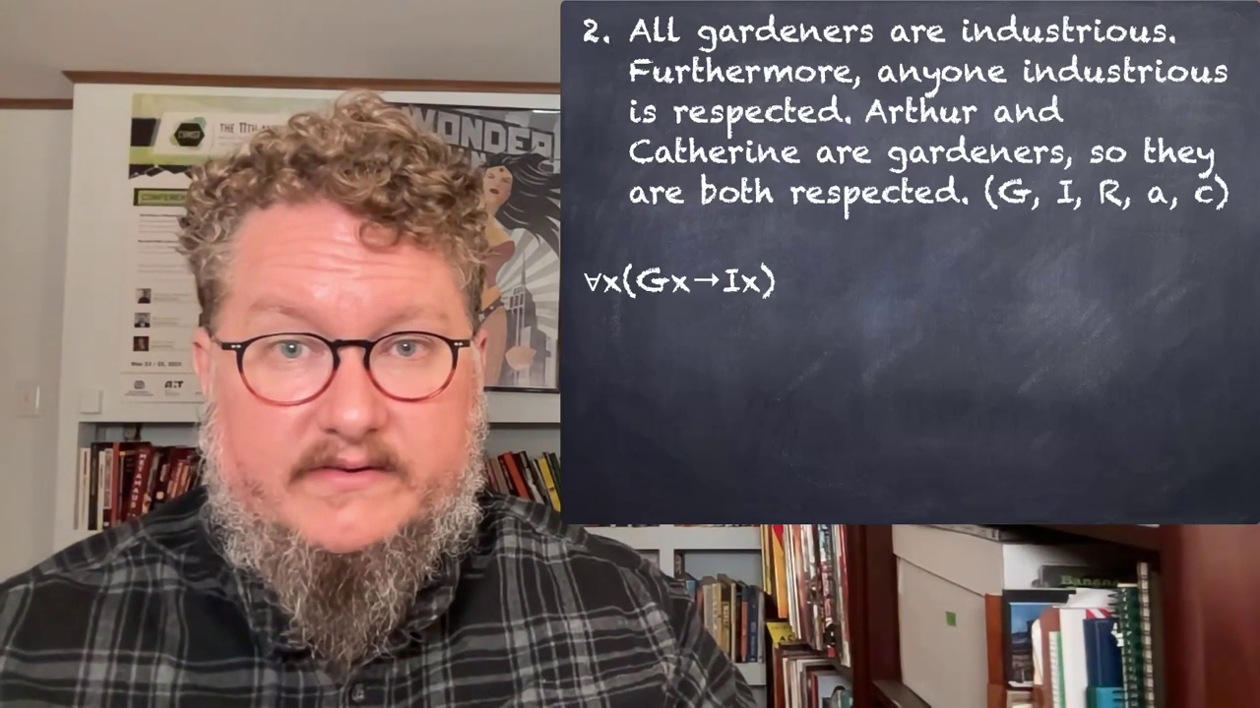
pyautogui.press('Right')
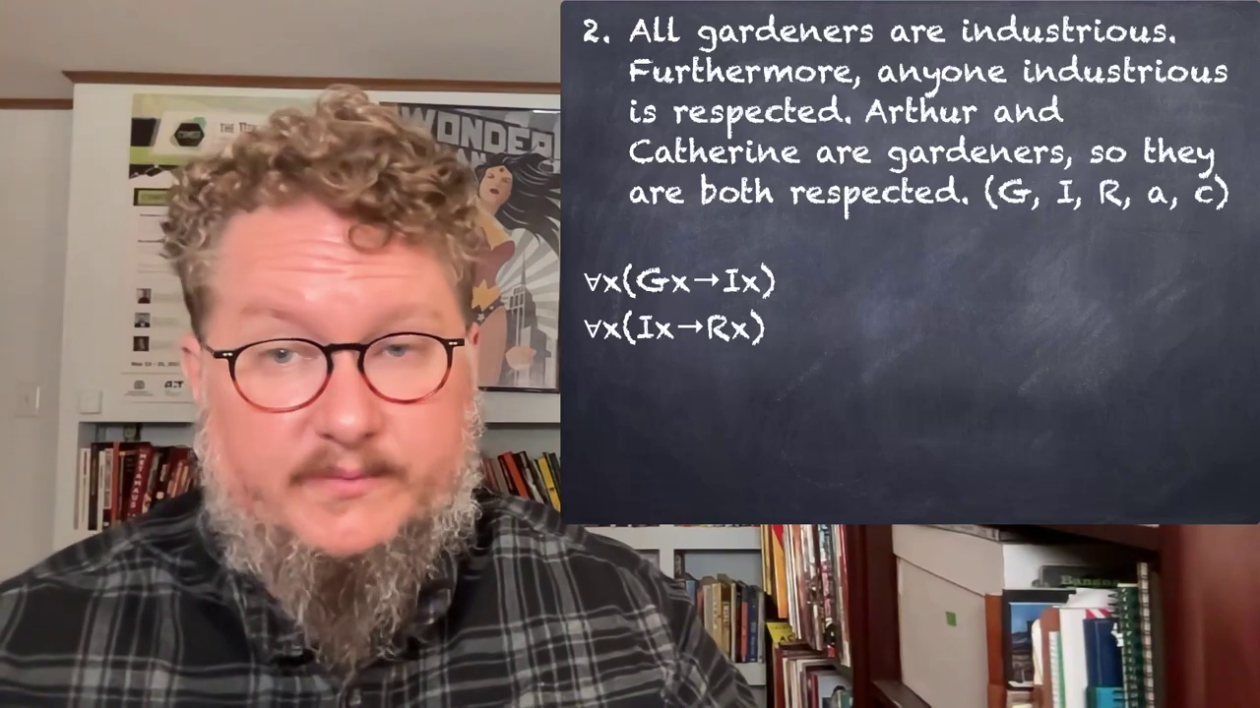
pyautogui.press('Right')
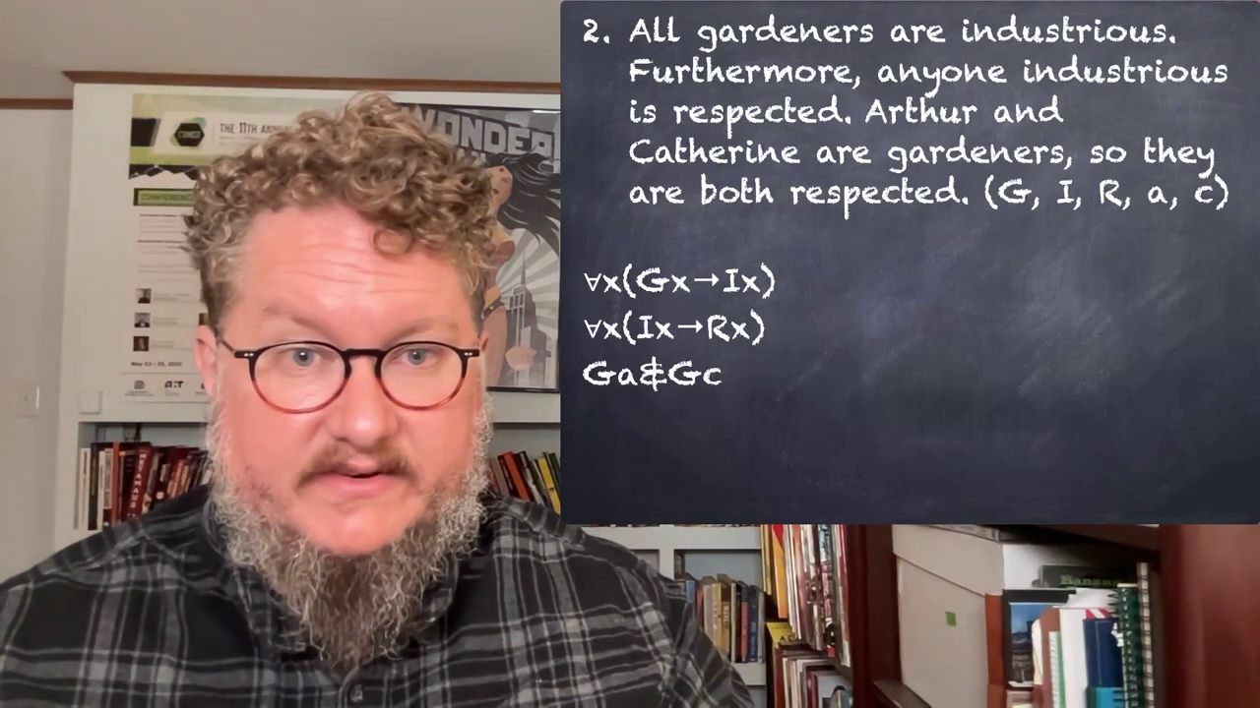
pyautogui.press('Right')
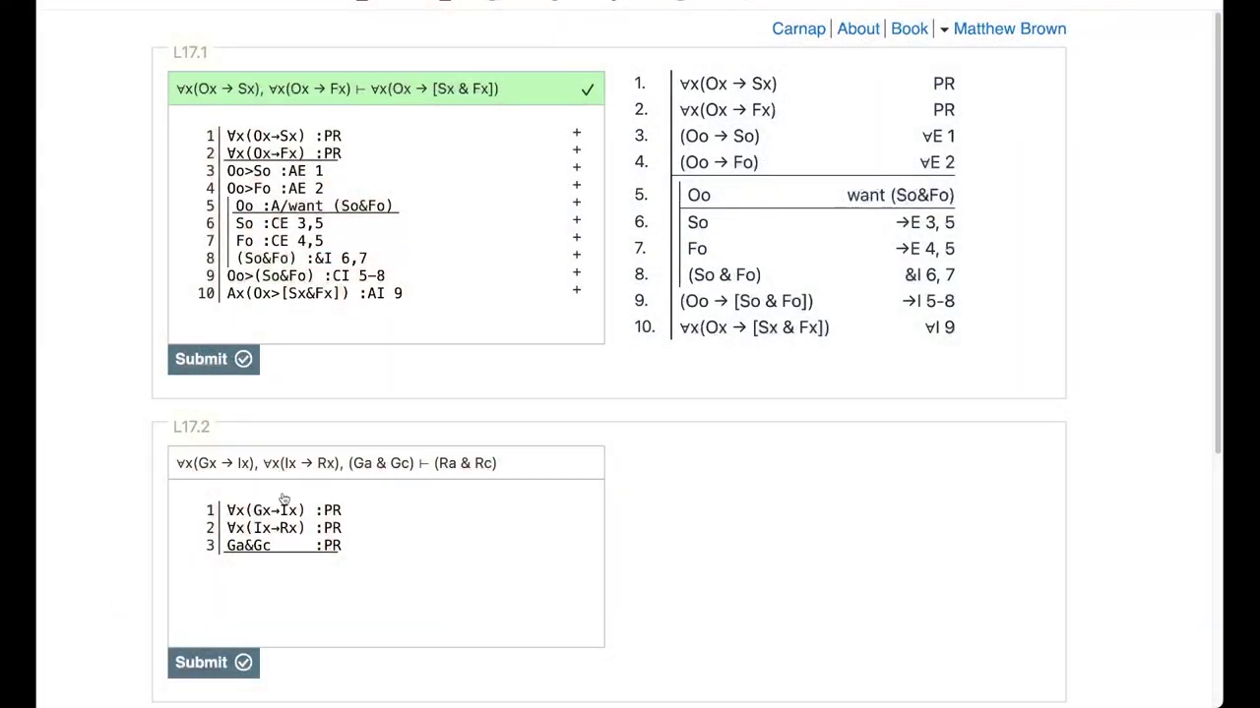
# Step: Add line 4 of the L17.2 proof: Ga→Ia by ∀E 1
pyautogui.scroll(-3, 288, 487)
pyautogui.click(481, 421)
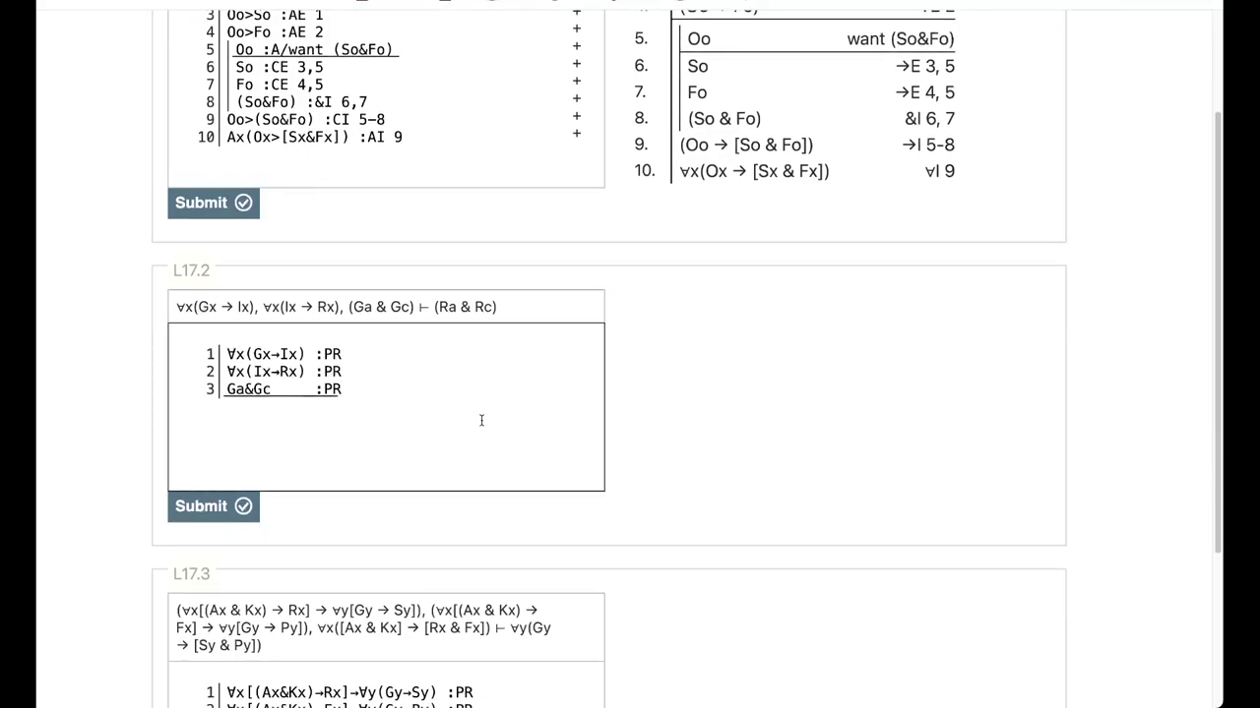
pyautogui.press('Return')
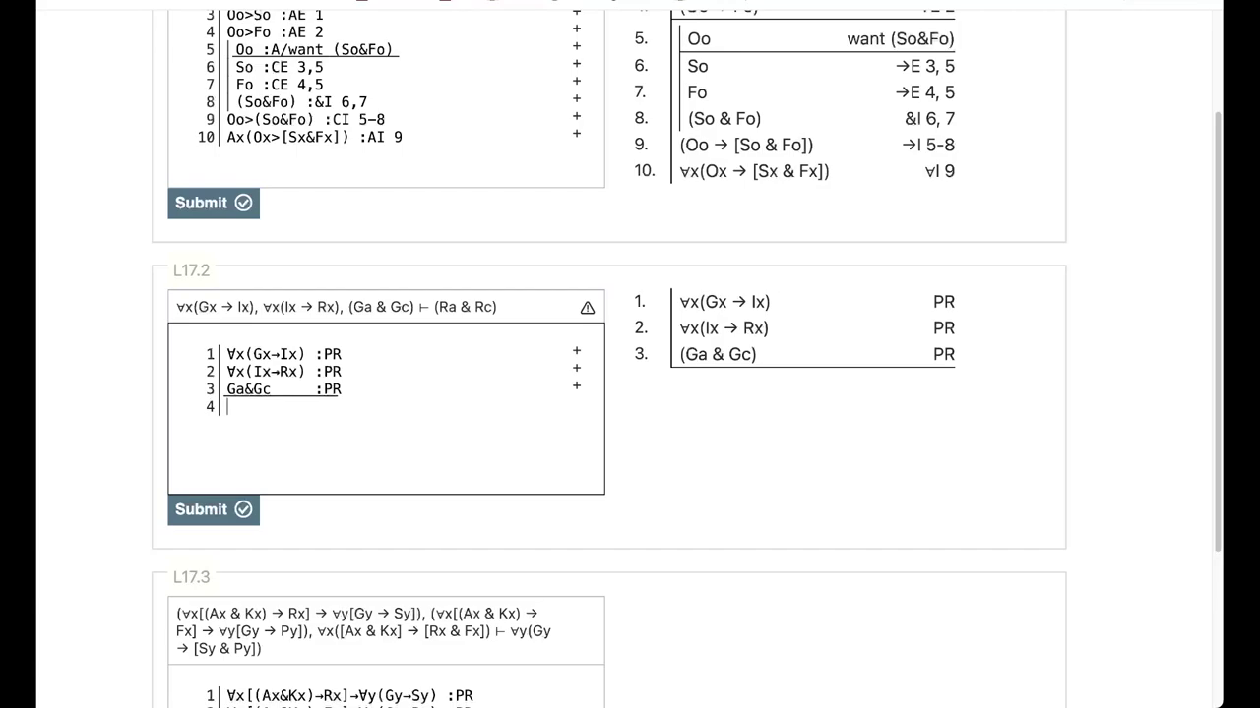
pyautogui.write('Ga>Ia :AE')
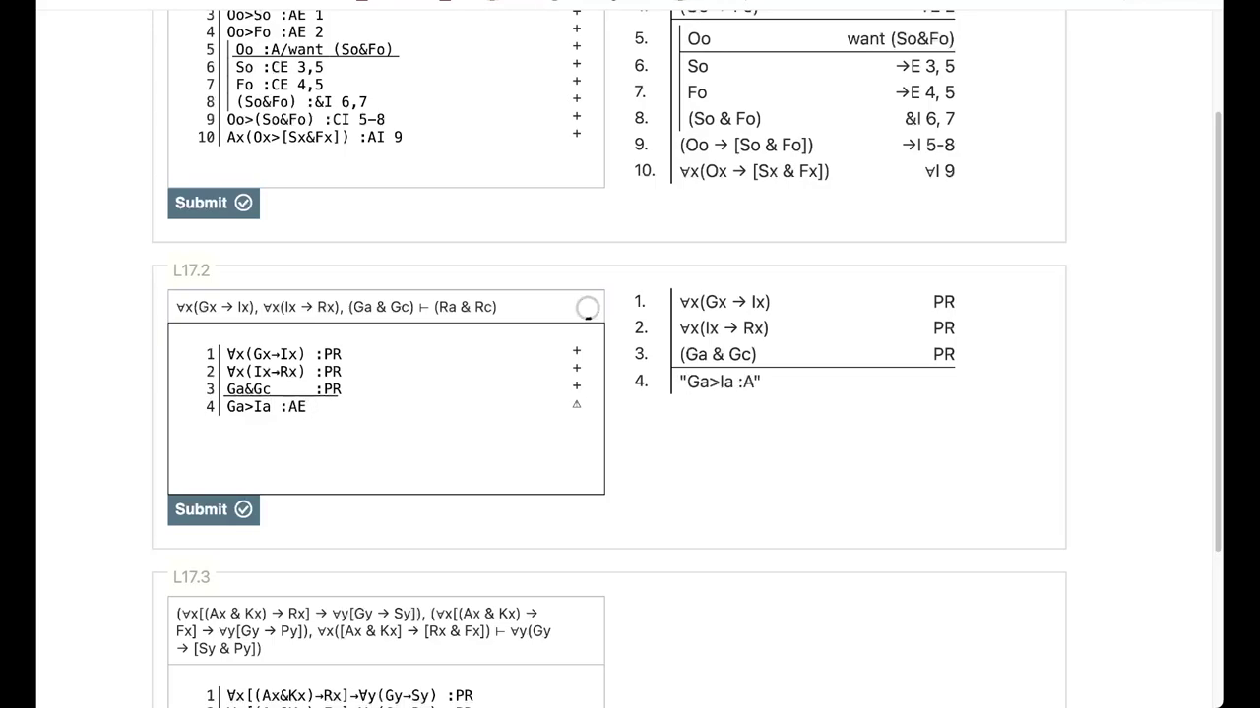
pyautogui.write('1')
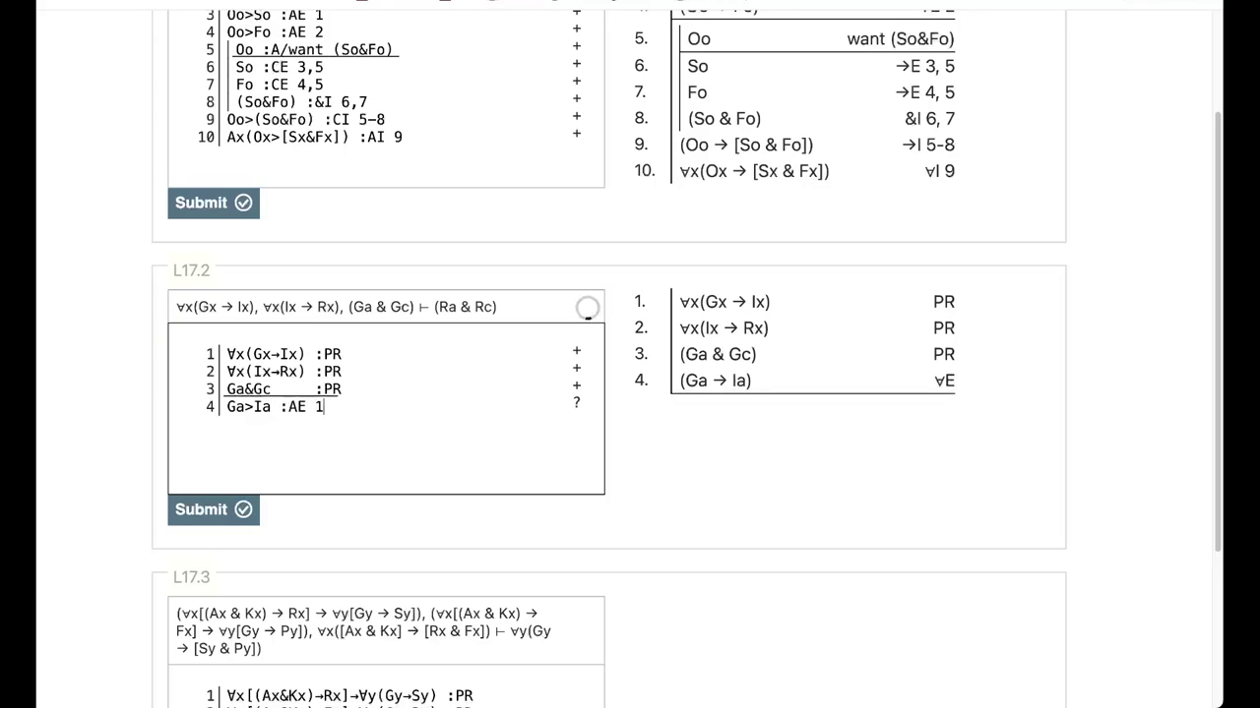
# Step: Add line 5: Ia→Ra by ∀E 2, leaving line 6 open
pyautogui.press('Return')
pyautogui.write('Ia')
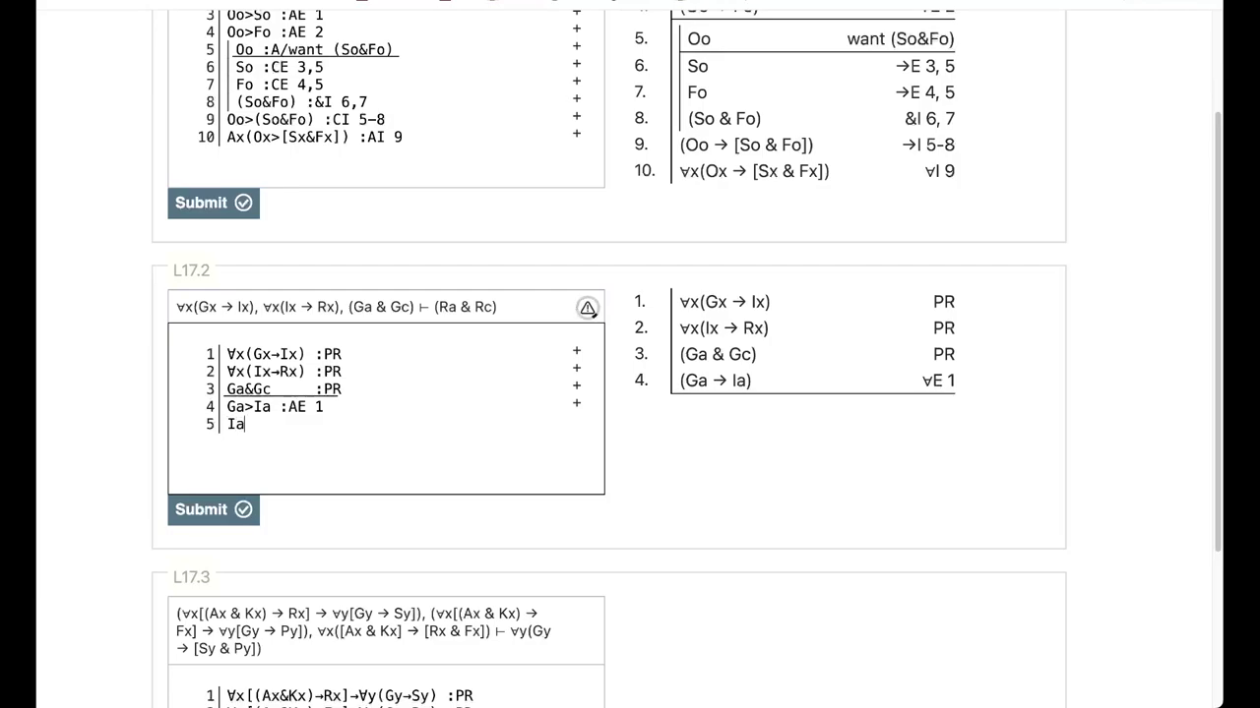
pyautogui.write('>R')
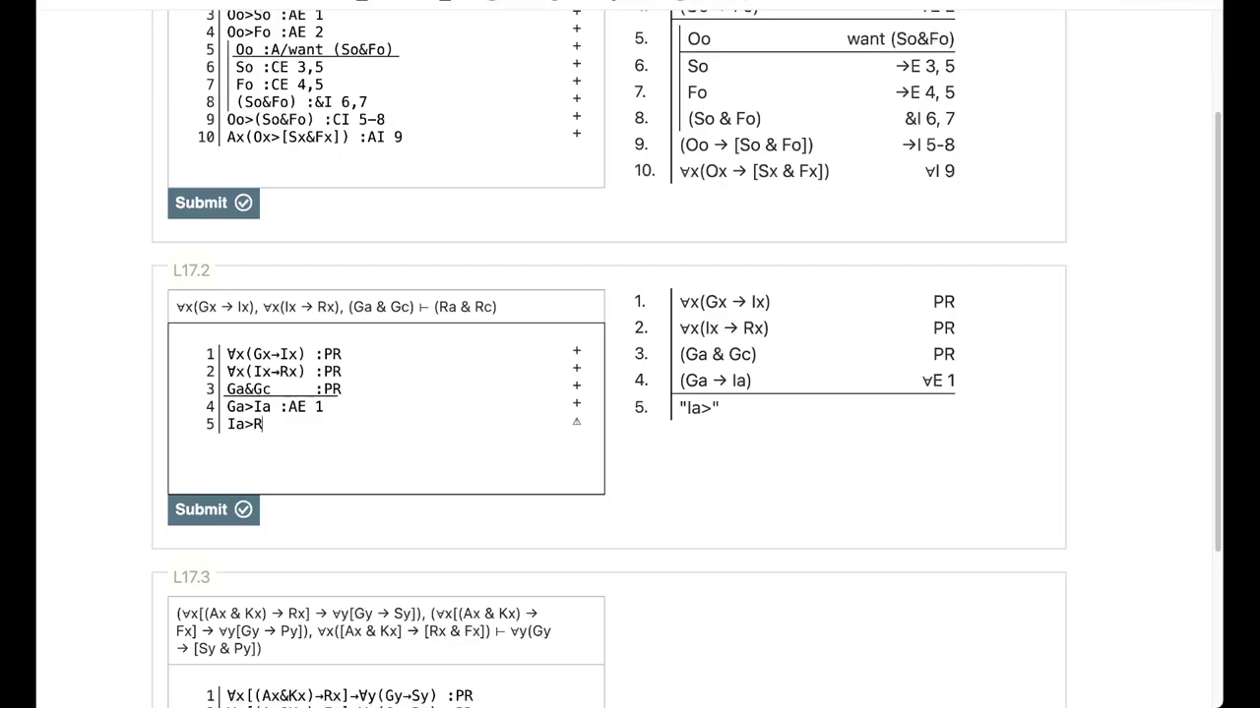
pyautogui.write('a :AE 2')
pyautogui.press('Return')
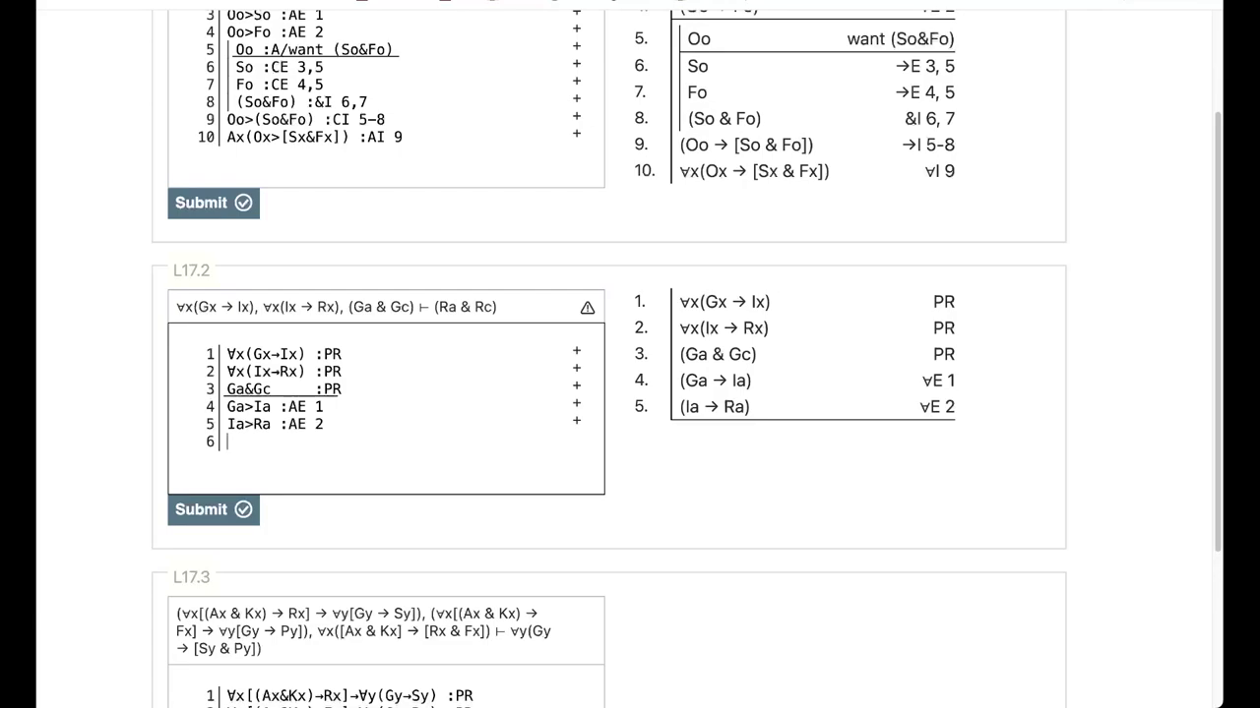
# Step: Enter Ga by &E 3, Ia by →E 4,6 and Ra by →E 5,7 on lines 6–8
pyautogui.write('Ga :')
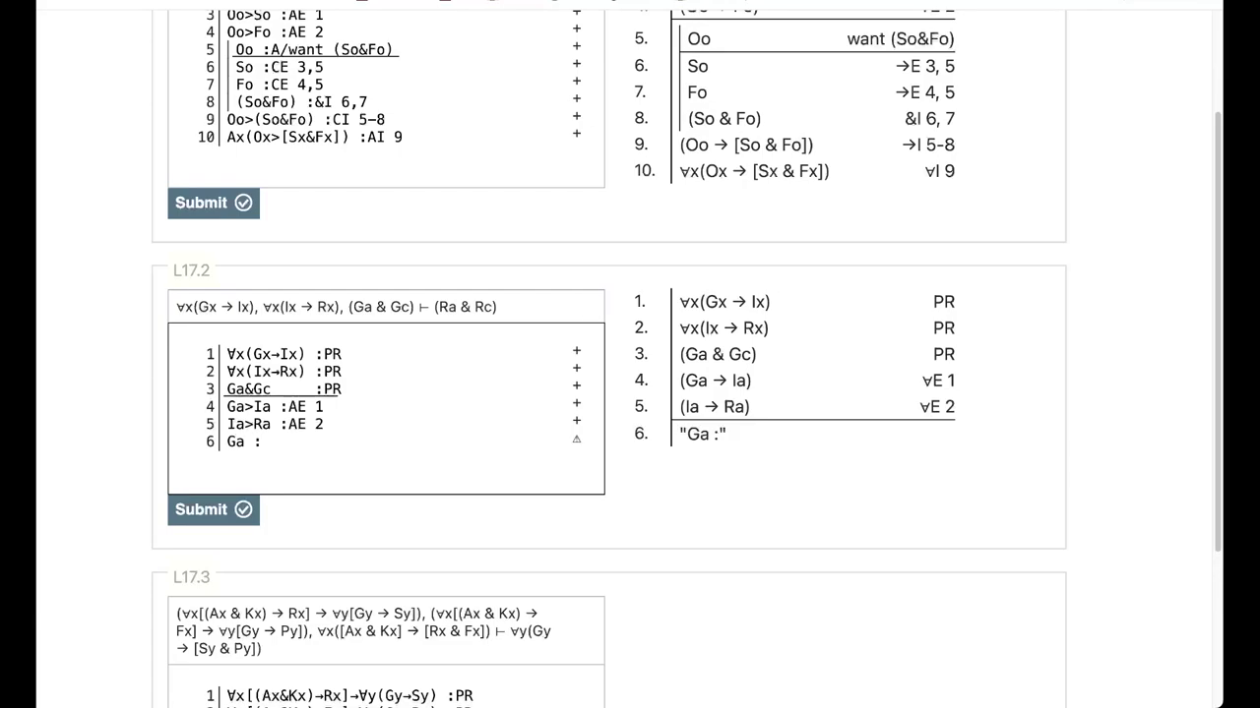
pyautogui.write('&E 3')
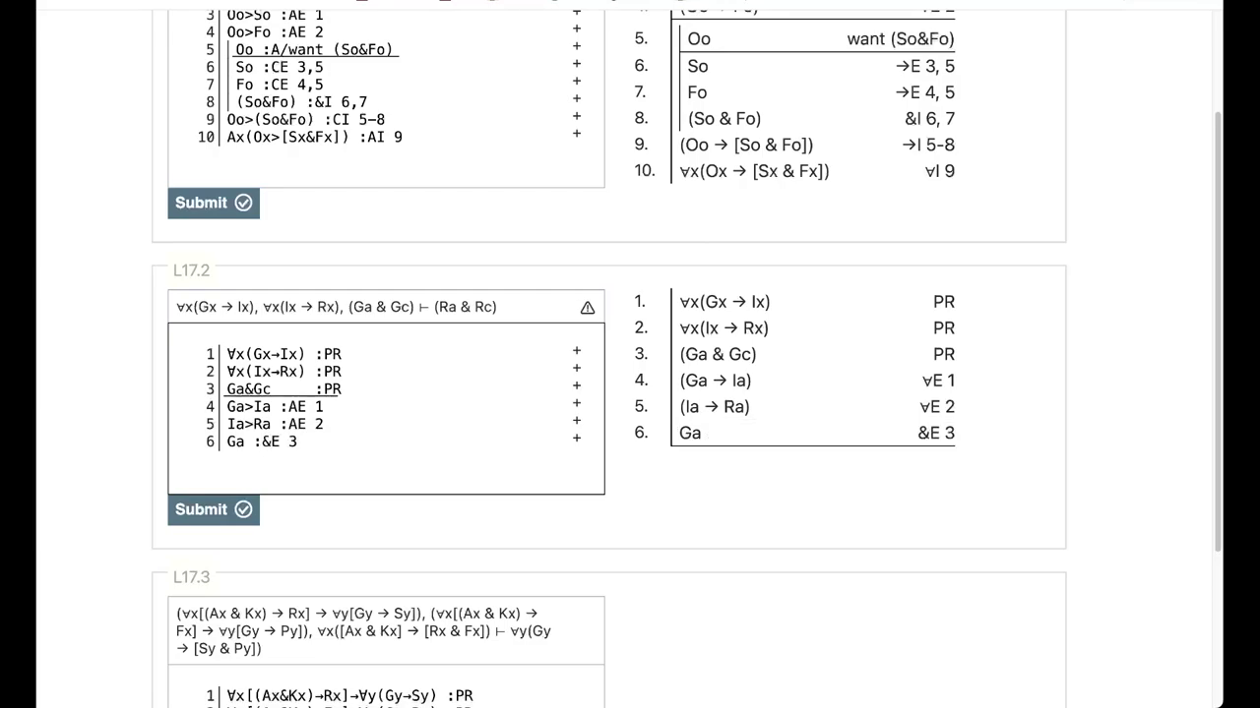
pyautogui.press('Return')
pyautogui.write('Ia :CE')
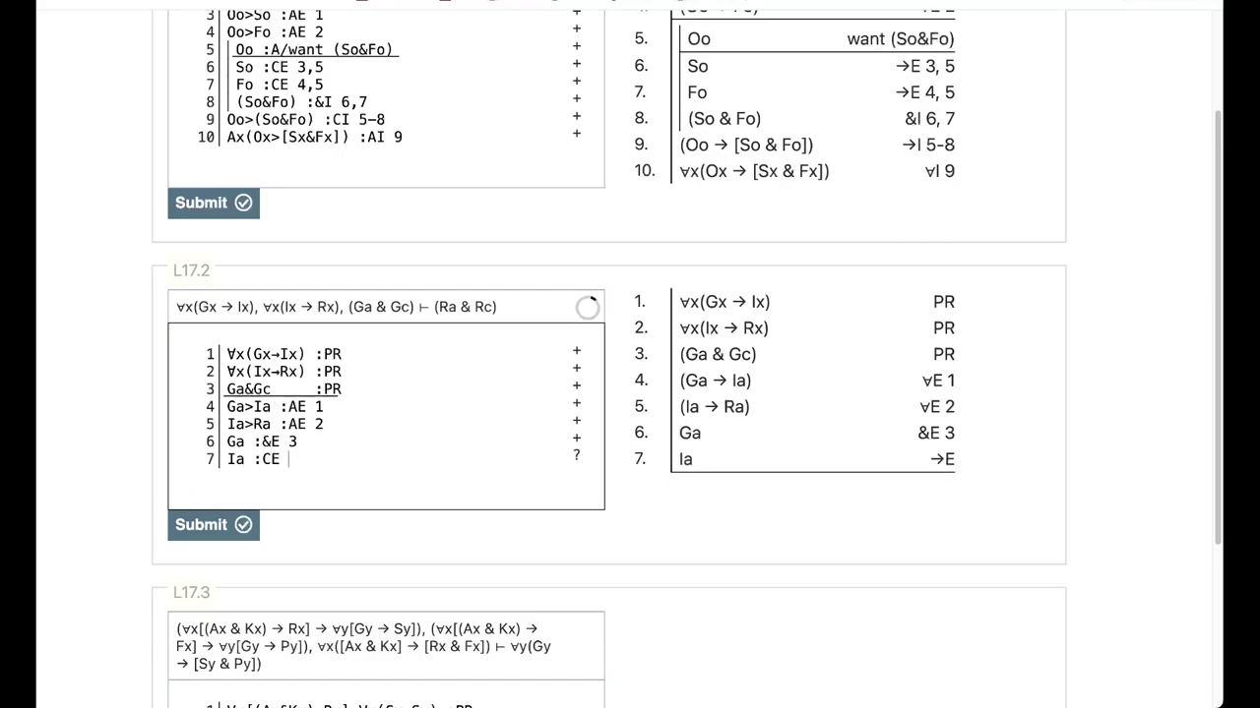
pyautogui.write(' 4,6')
pyautogui.press('Return')
pyautogui.write('Ra :CE ')
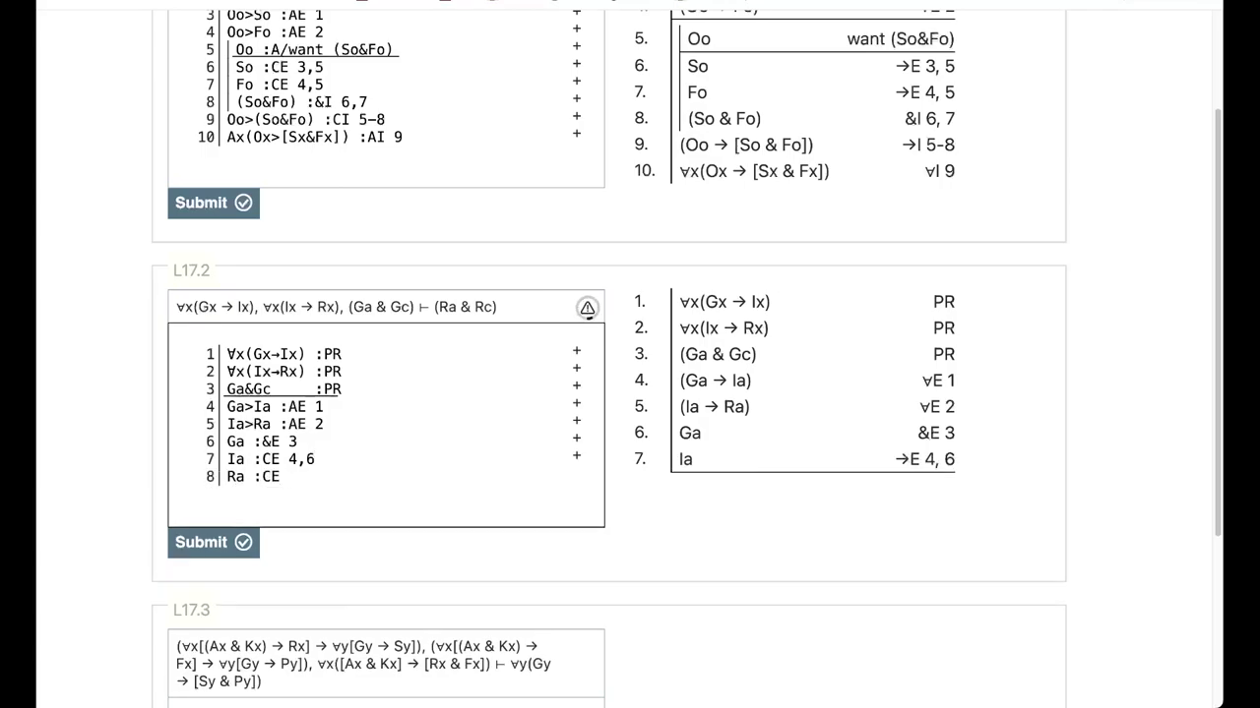
pyautogui.write('5,7')
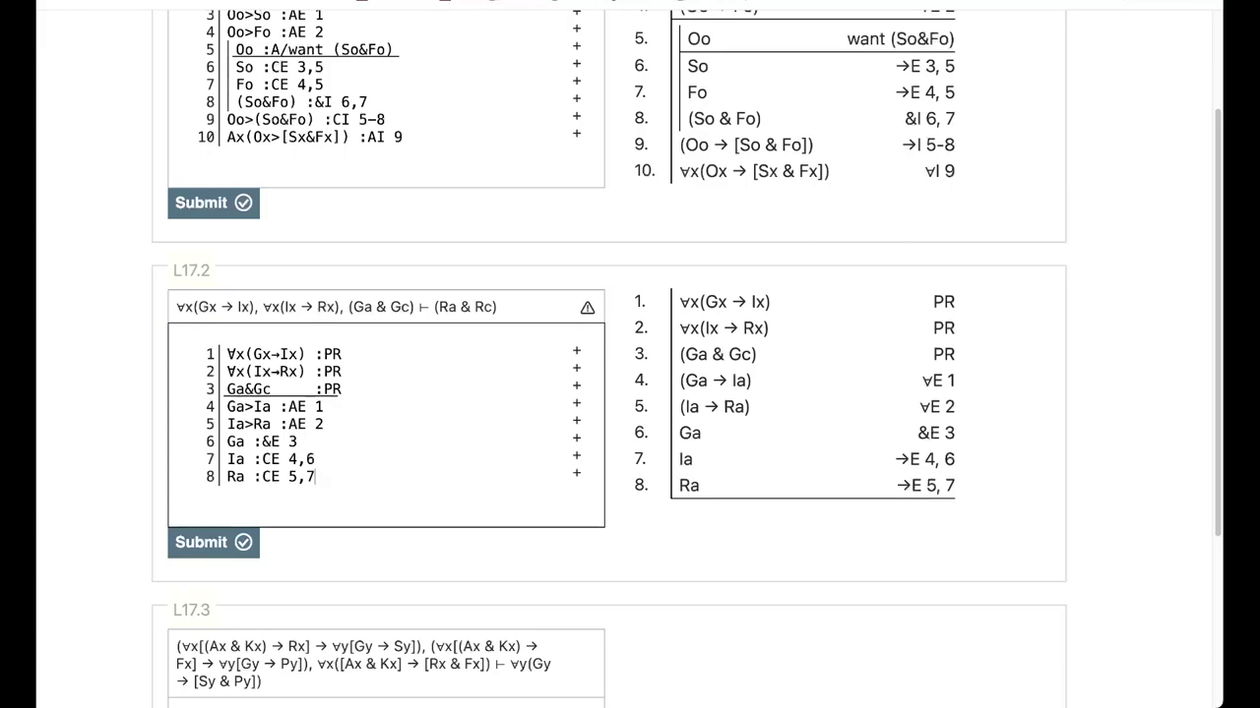
pyautogui.press('Return')
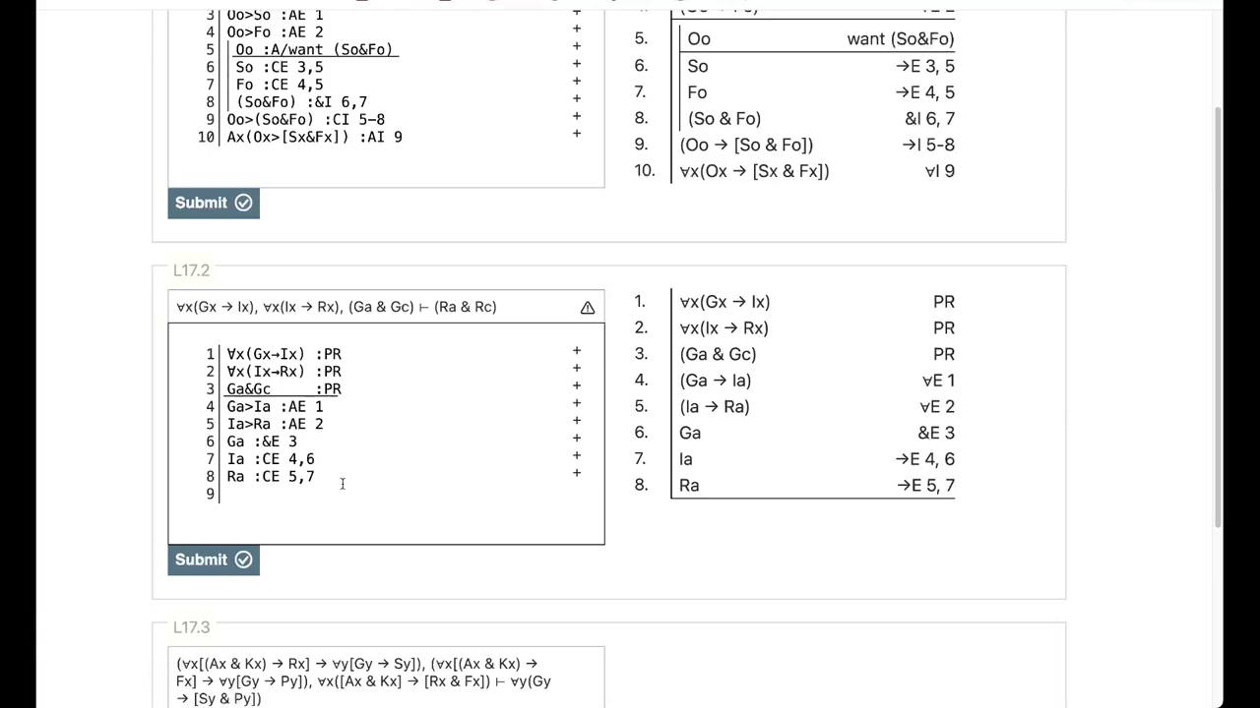
# Step: Duplicate lines 4–8 of L17.2 below as lines 9–13
pyautogui.moveTo(315, 477); pyautogui.dragTo(218, 413)
pyautogui.hotkey('ctrl', 'c')
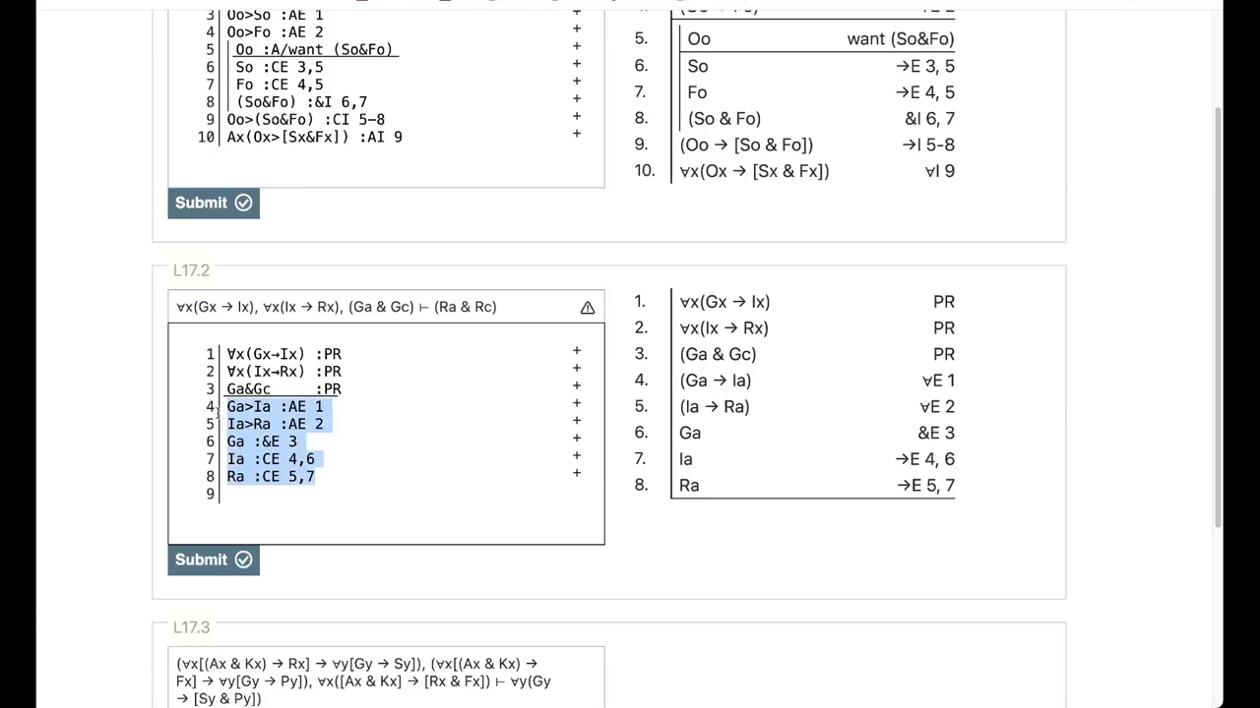
pyautogui.click(276, 492)
pyautogui.hotkey('ctrl', 'v')
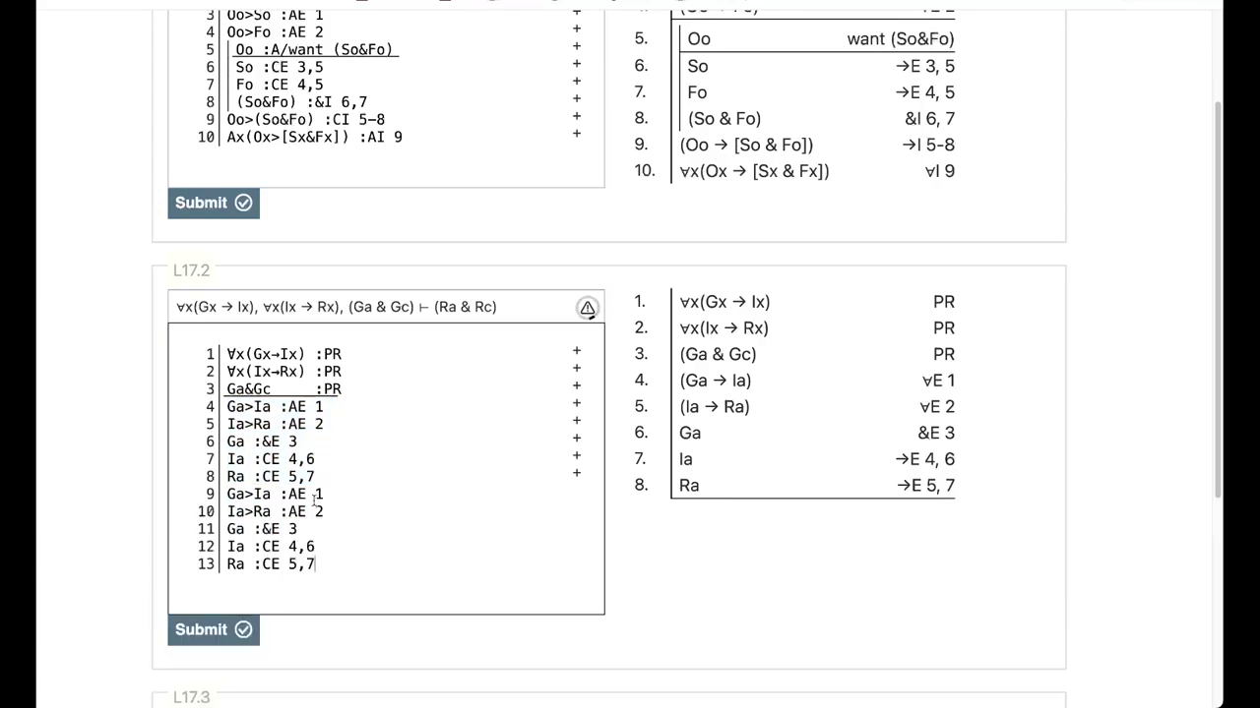
# Step: Change a to c on lines 9 and 10, making Gc→Ic and Ic→Rc
pyautogui.click(250, 489)
pyautogui.press('BackSpace')
pyautogui.write('c')
pyautogui.press('Right')
pyautogui.press('Right')
pyautogui.press('Right')
pyautogui.press('BackSpace')
pyautogui.write('c')
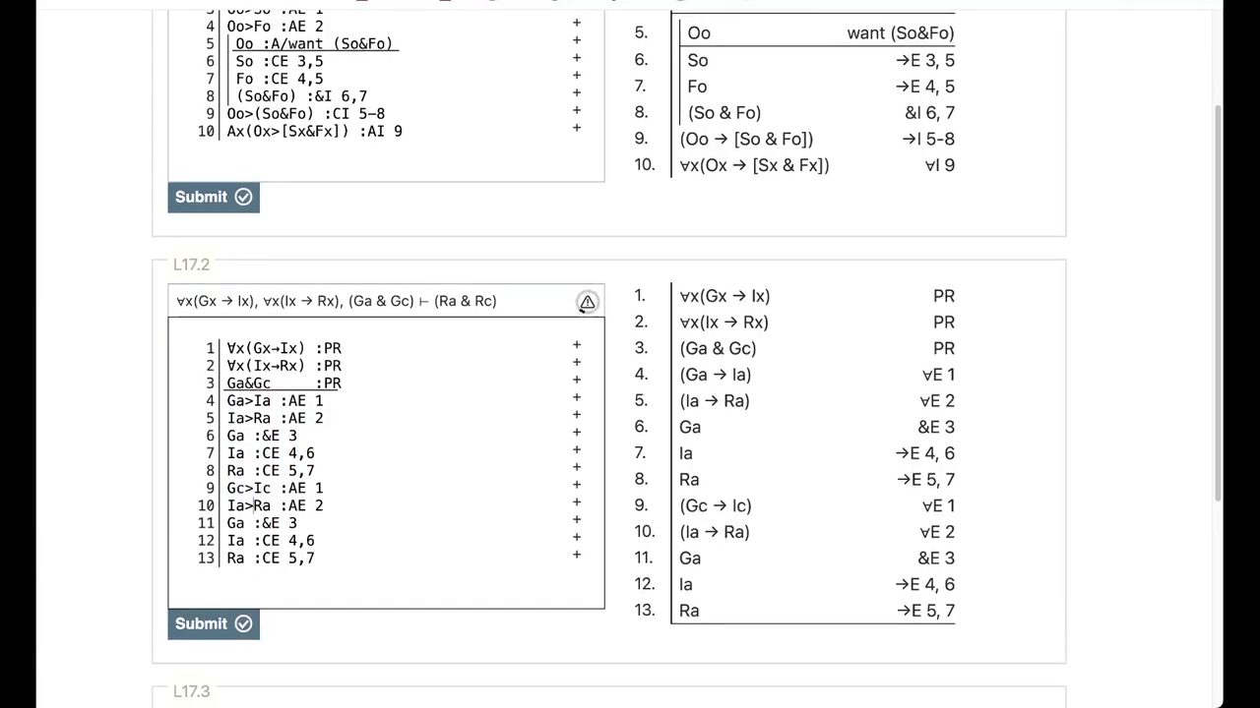
pyautogui.press('Down')
pyautogui.press('BackSpace')
pyautogui.write('c')
pyautogui.press('Left')
pyautogui.press('Left')
pyautogui.press('Left')
pyautogui.press('BackSpace')
pyautogui.write('c')
pyautogui.press('Down')
# Step: Make line 11 Gc and line 12 Ic citing 9,11
pyautogui.press('BackSpace')
pyautogui.write('c')
pyautogui.press('Down')
pyautogui.press('BackSpace')
pyautogui.write('c')
pyautogui.press('End')
pyautogui.press('BackSpace')
pyautogui.press('BackSpace')
pyautogui.press('BackSpace')
pyautogui.write('9,11')
pyautogui.press('Down')
# Step: Make line 13 Rc citing 10,12, then add Ra&Rc by &I 8,13
pyautogui.press('BackSpace')
pyautogui.write('c')
pyautogui.press('Right')
pyautogui.press('Right')
pyautogui.press('Right')
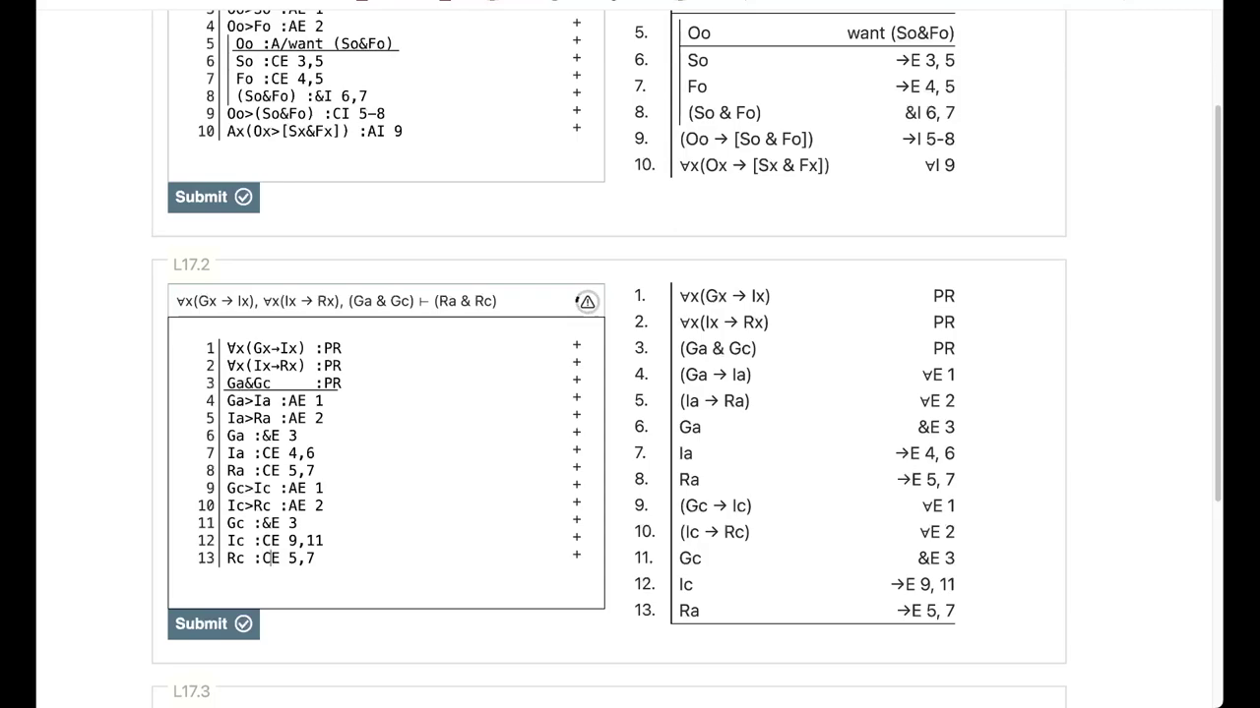
pyautogui.press('BackSpace')
pyautogui.write('10')
pyautogui.press('End')
pyautogui.press('BackSpace')
pyautogui.write('12')
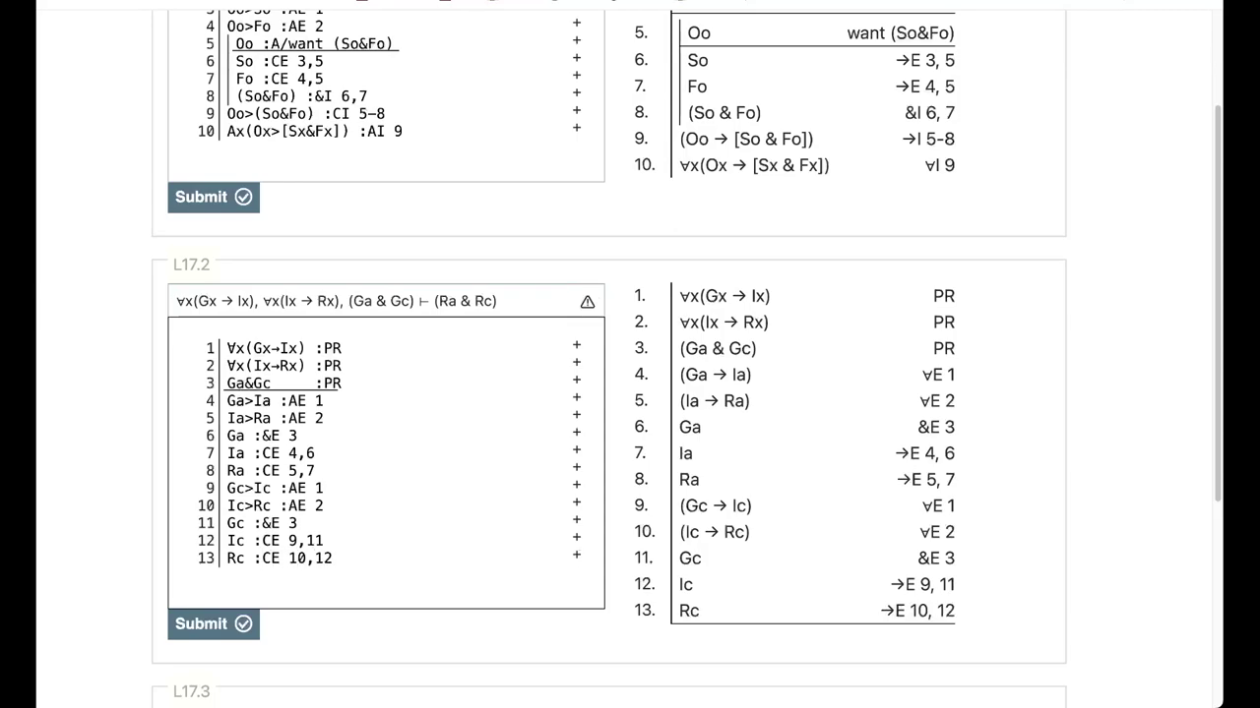
pyautogui.press('Return')
pyautogui.write('Ra')
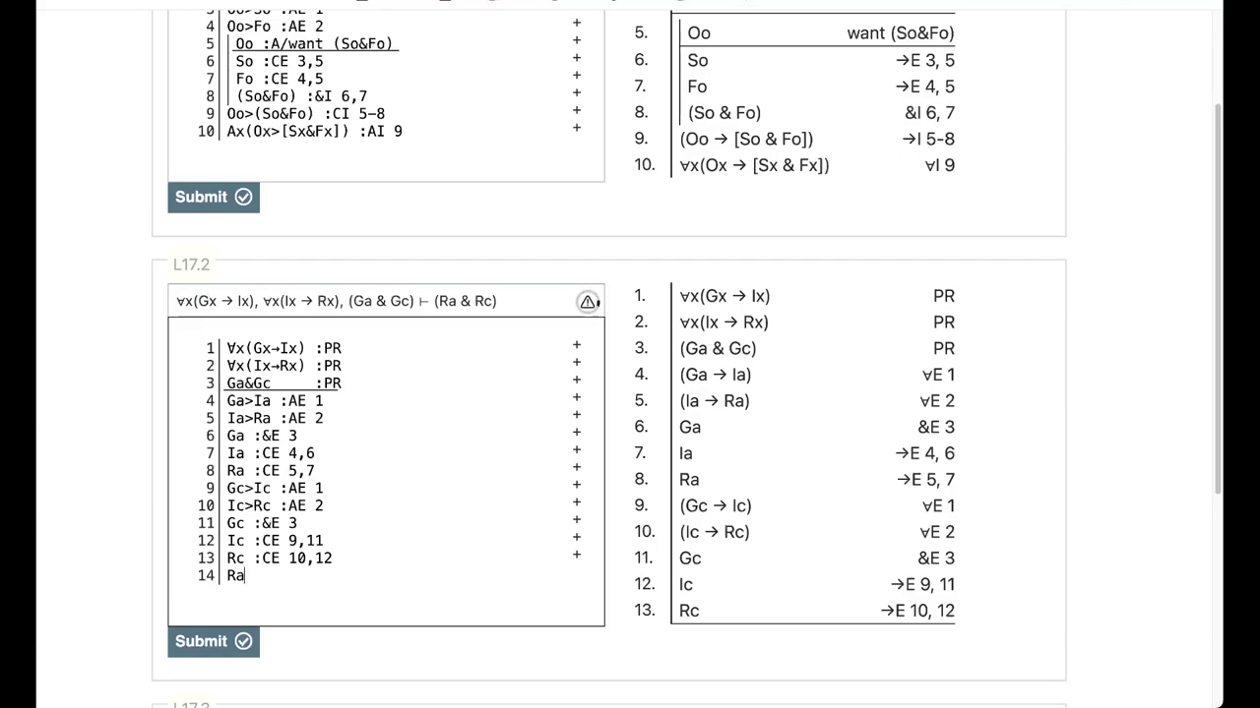
pyautogui.write('&Rc :')
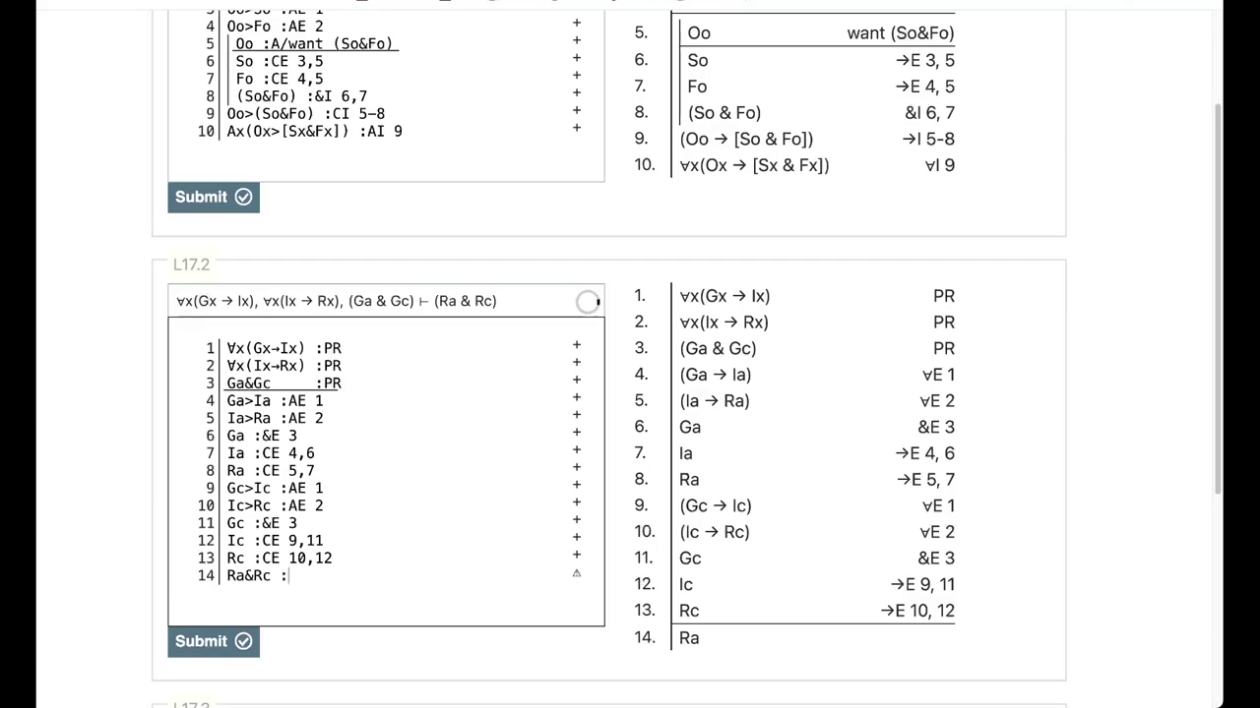
pyautogui.write('&I')
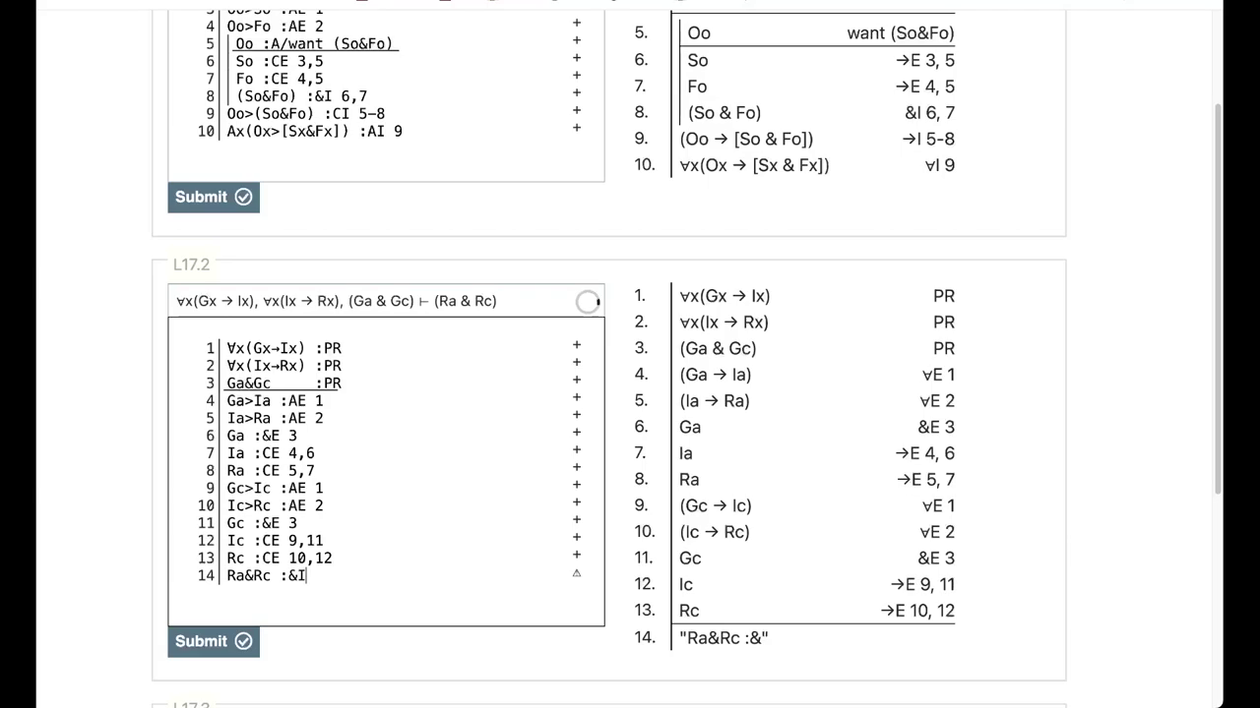
pyautogui.write(' 8,13')
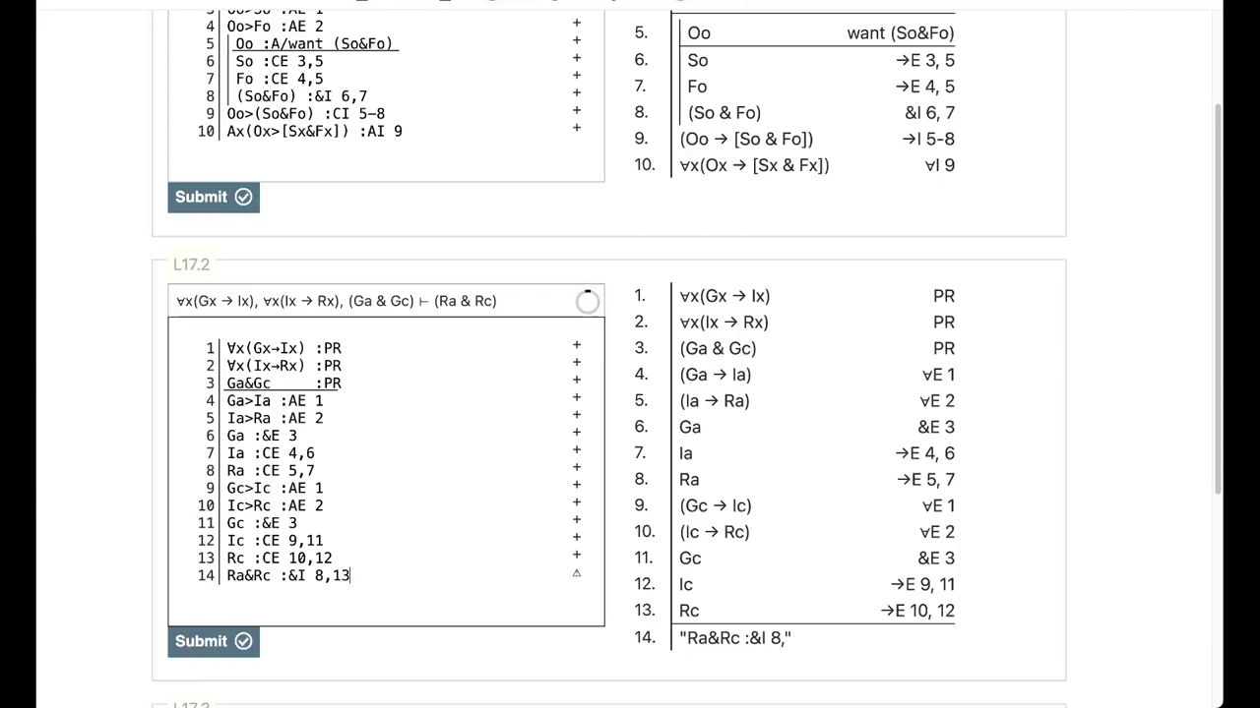